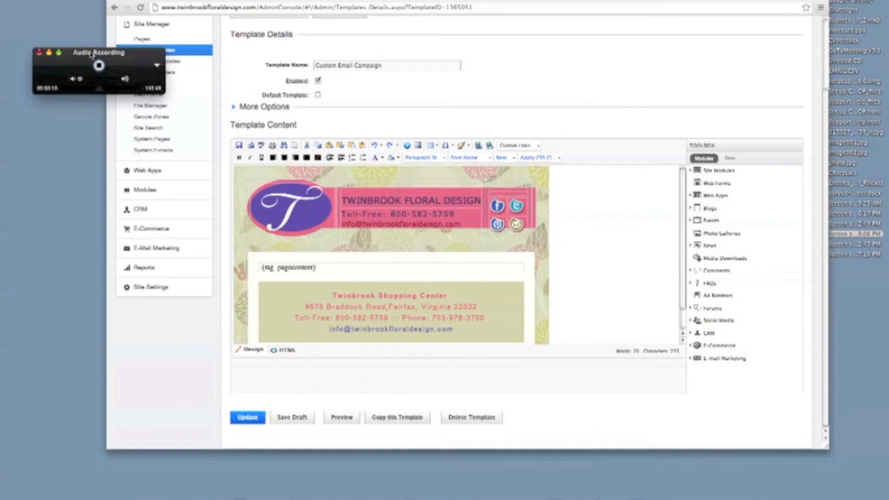
# Preview the Custom Email Campaign template, highlight its {tag_pagecontent} placeholder, and close the preview.
pyautogui.click(49, 53)
pyautogui.moveTo(246, 1); pyautogui.dragTo(229, 3)
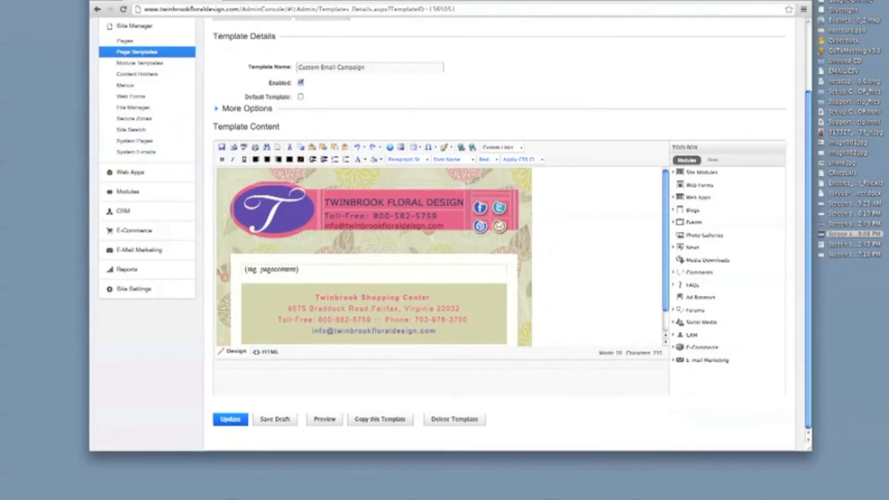
pyautogui.scroll(3, 268, 66)
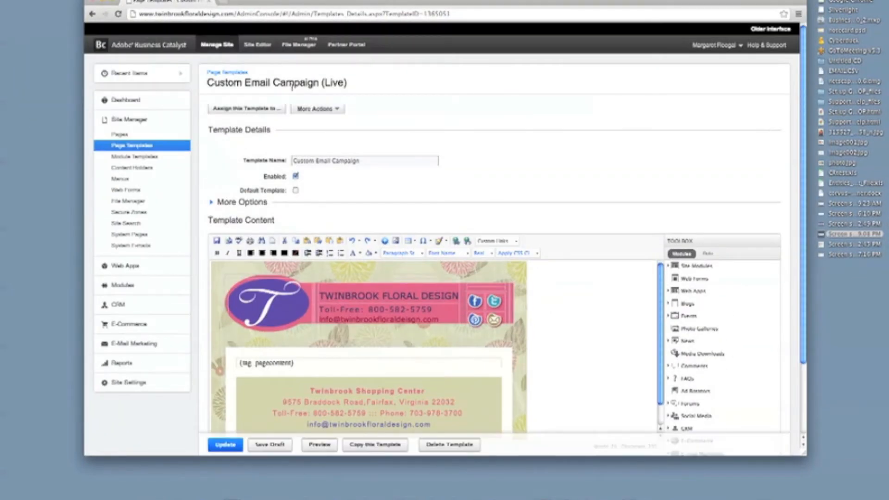
pyautogui.scroll(-3, 291, 87)
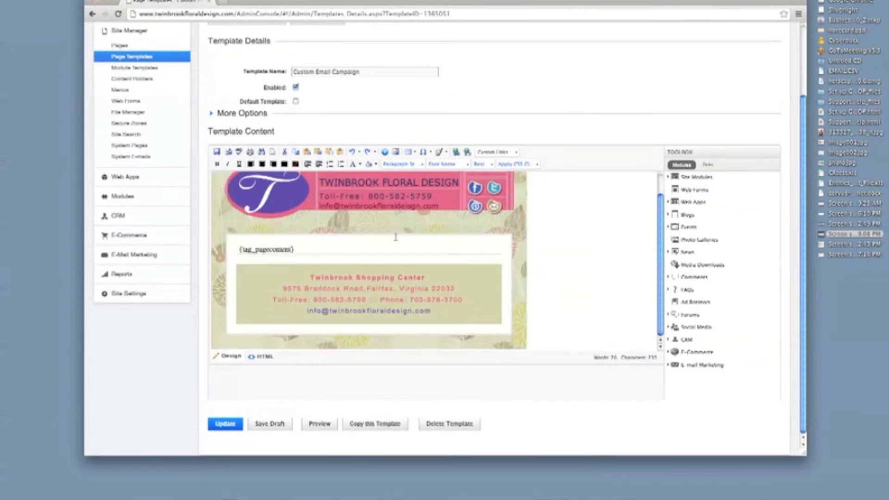
pyautogui.click(318, 424)
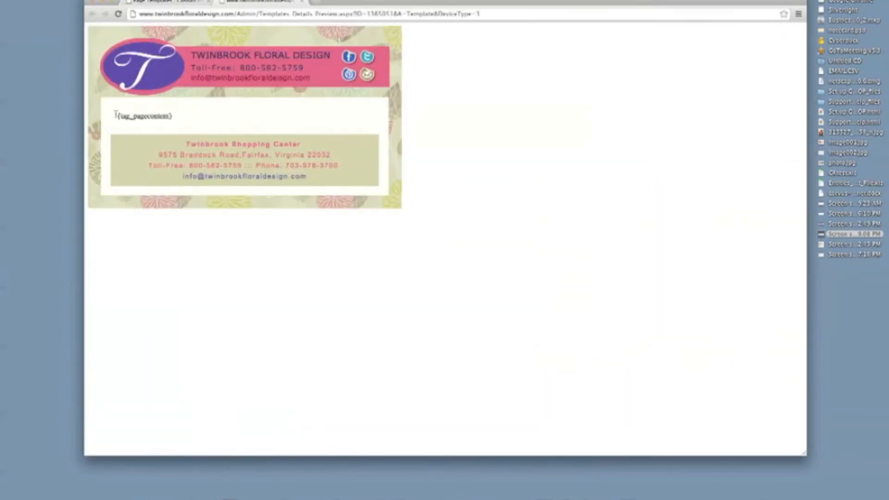
pyautogui.moveTo(116, 114); pyautogui.dragTo(176, 122)
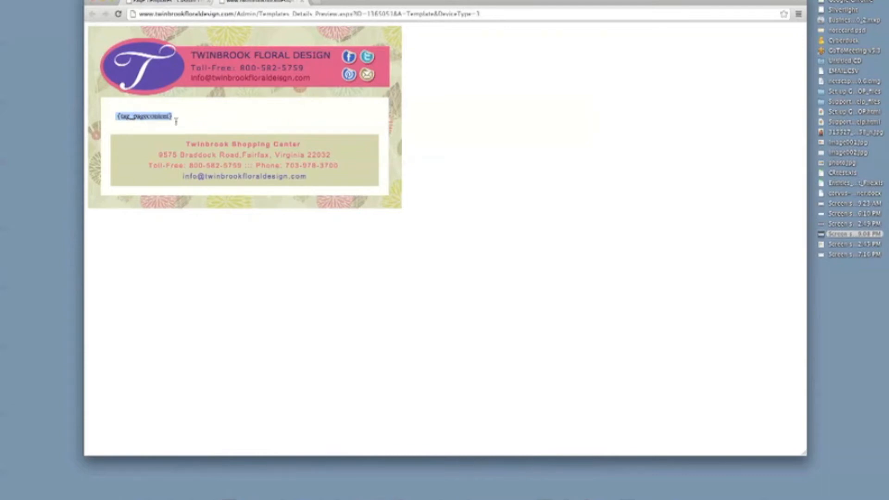
pyautogui.click(300, 3)
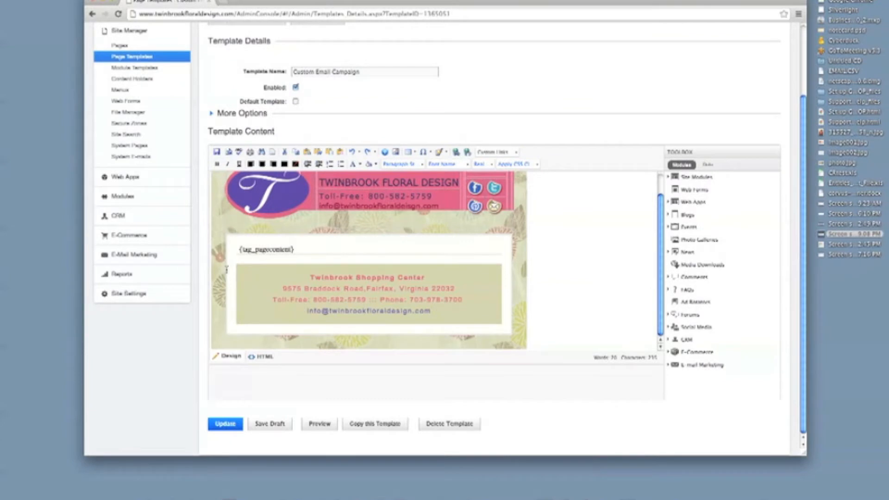
# Examine the table properties around the template's footer address block, including cell spacing and padding.
pyautogui.click(244, 325)
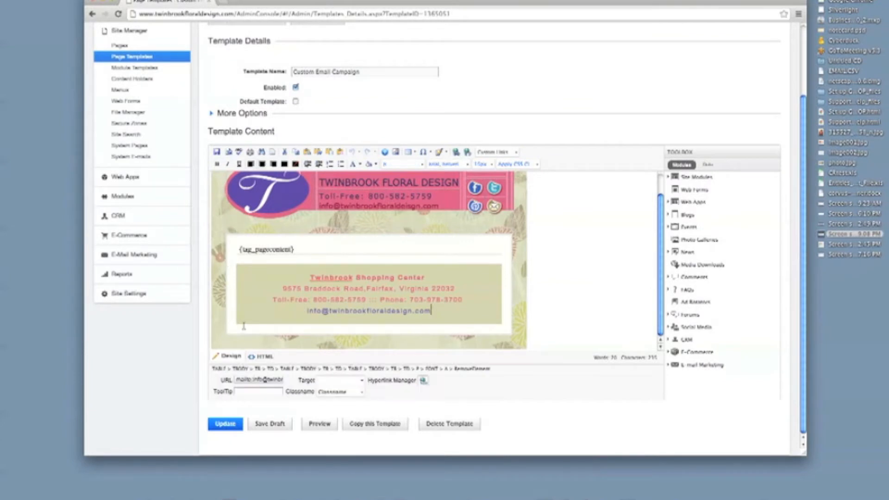
pyautogui.click(235, 304)
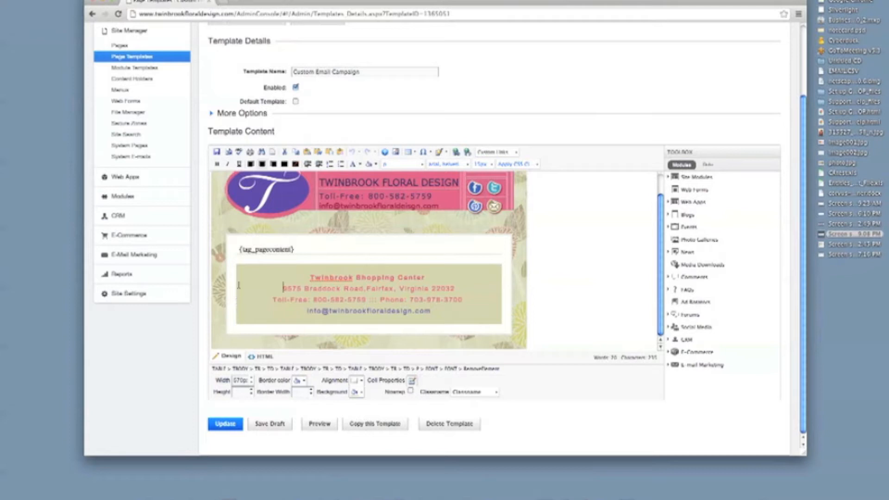
pyautogui.click(230, 267)
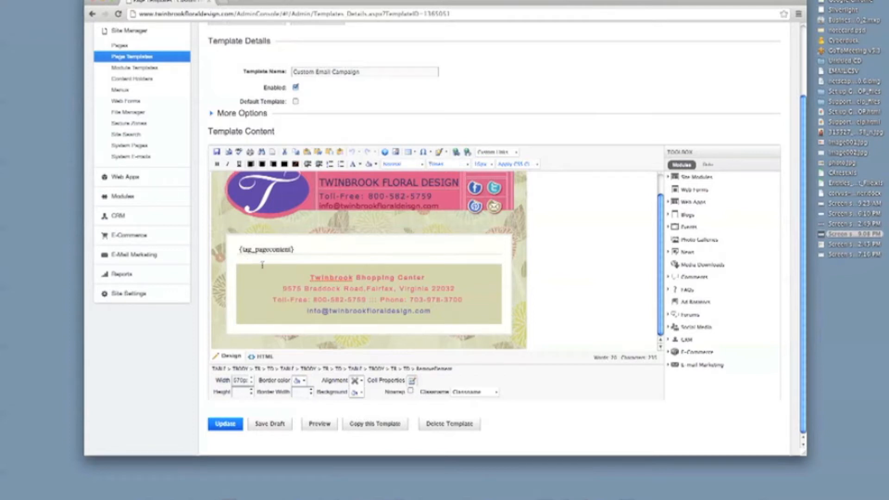
pyautogui.click(233, 267)
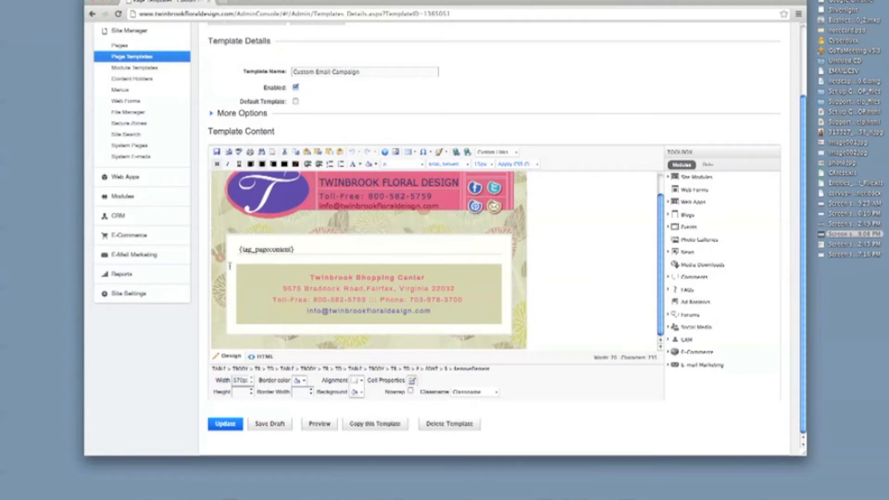
pyautogui.click(412, 382)
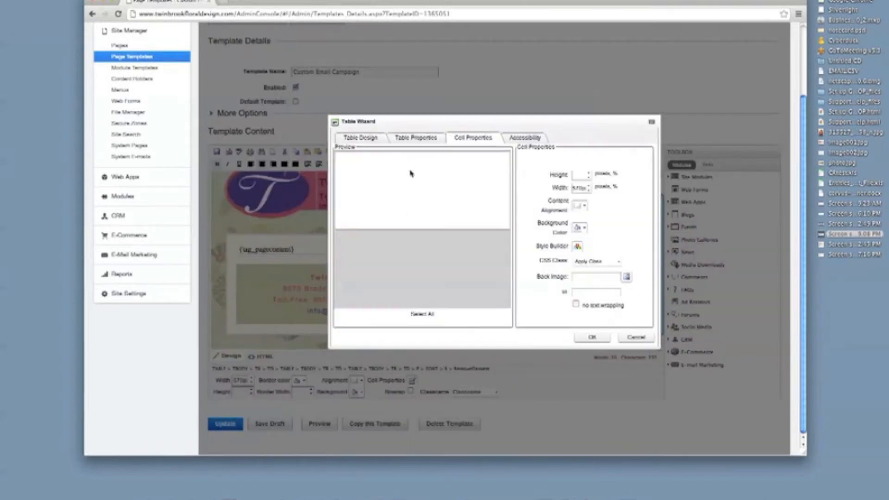
pyautogui.click(401, 138)
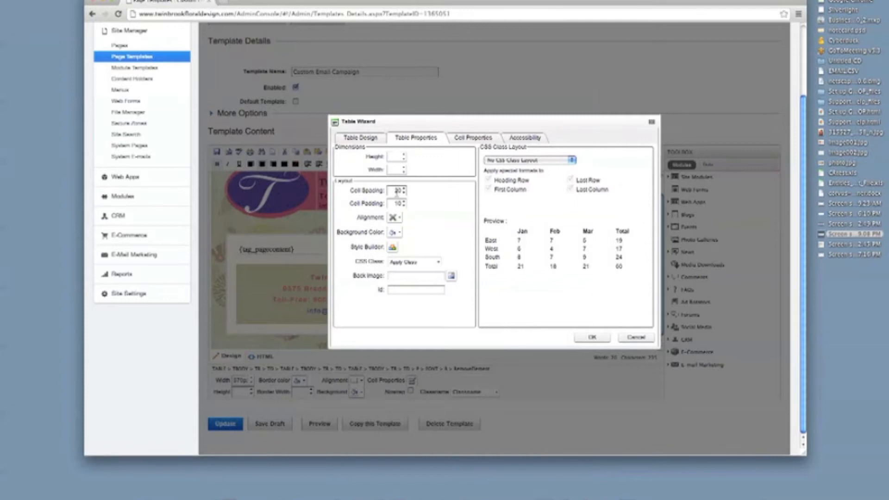
pyautogui.click(583, 338)
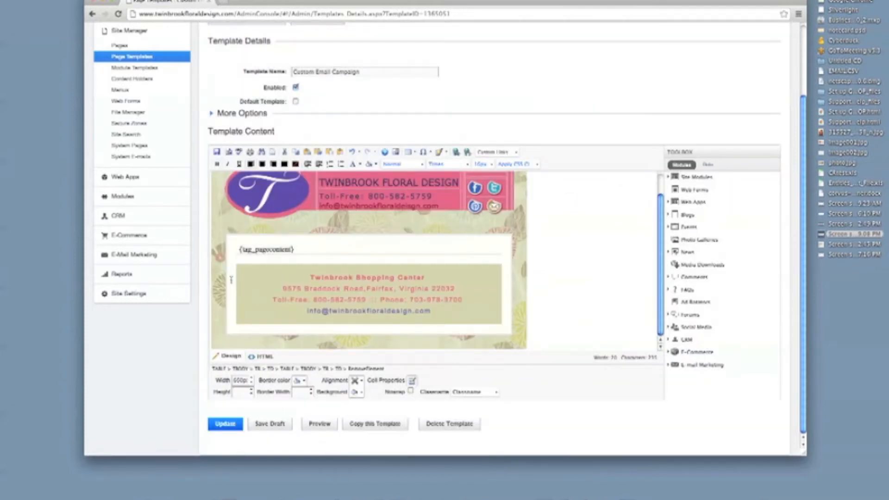
# Examine the cell width, cell spacing and padding of the table containing the {tag_pagecontent} placeholder.
pyautogui.click(231, 280)
pyautogui.click(249, 287)
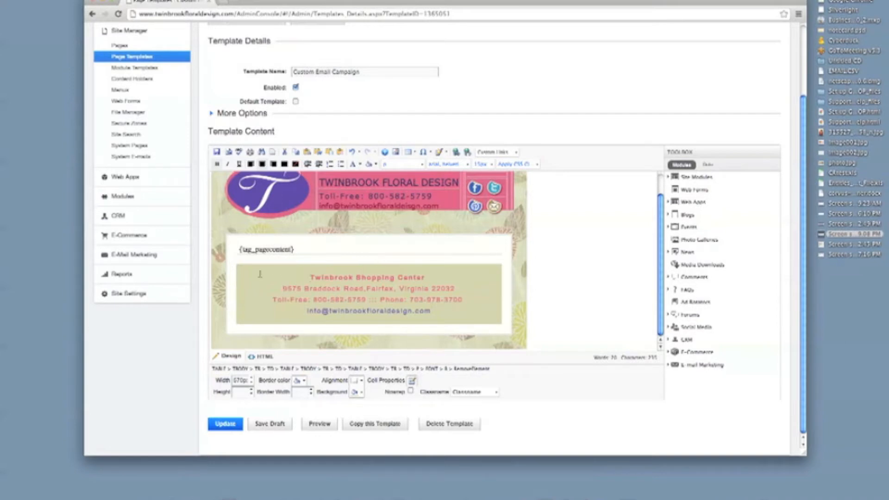
pyautogui.click(264, 250)
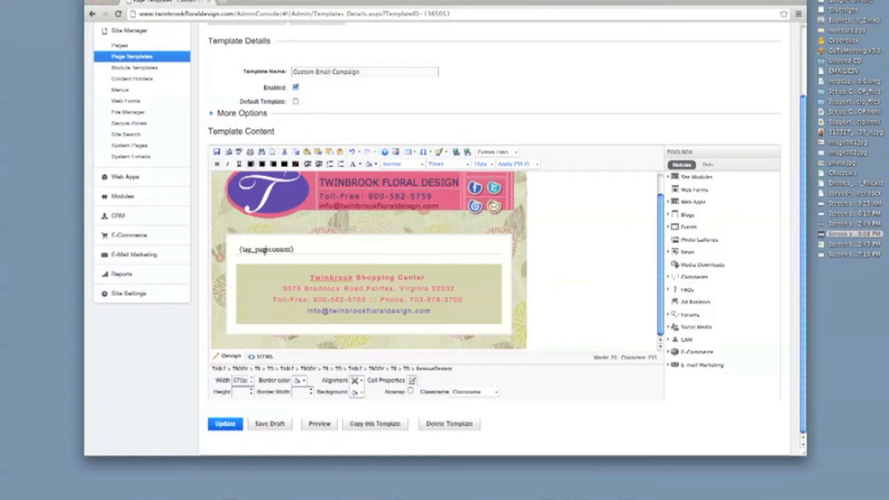
pyautogui.click(411, 380)
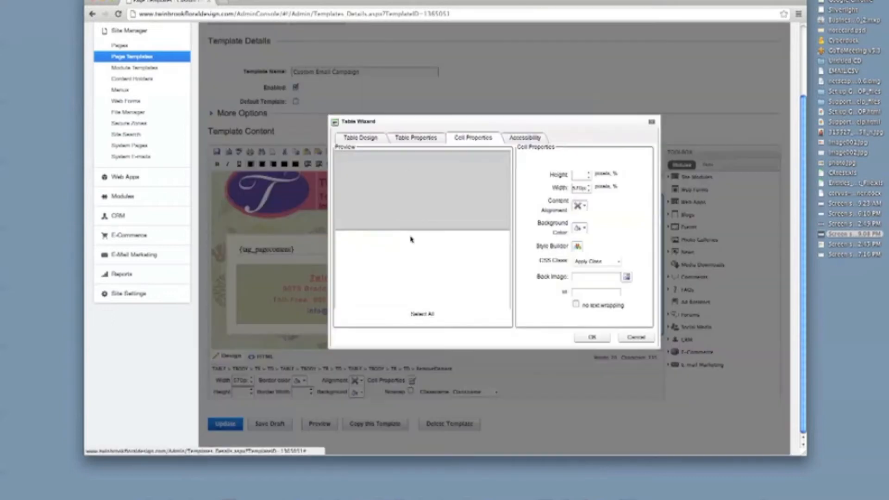
pyautogui.click(407, 141)
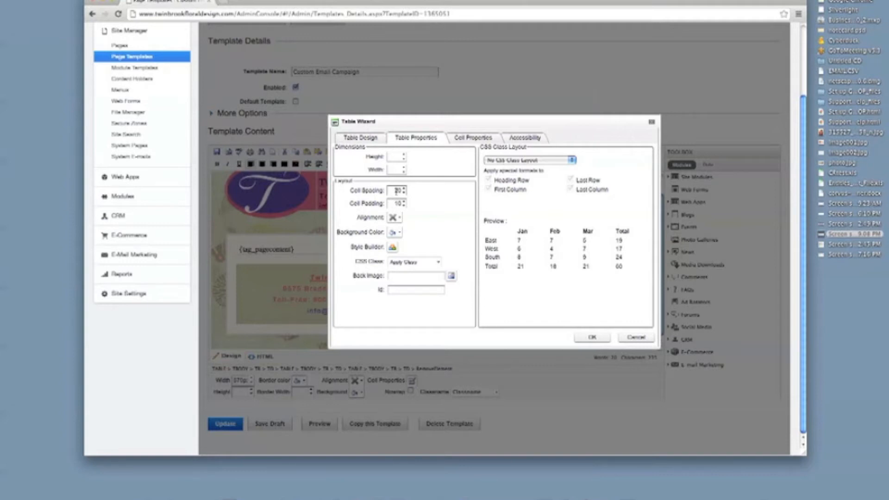
pyautogui.doubleClick(395, 192)
pyautogui.click(589, 336)
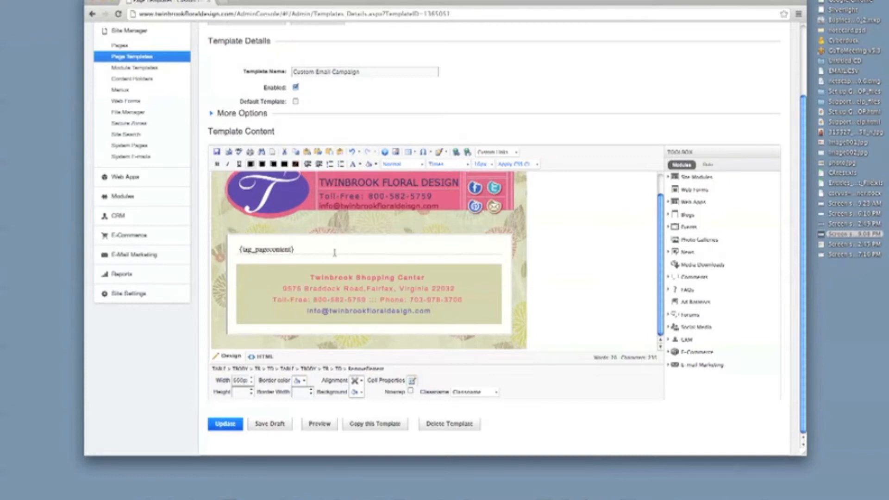
pyautogui.click(272, 251)
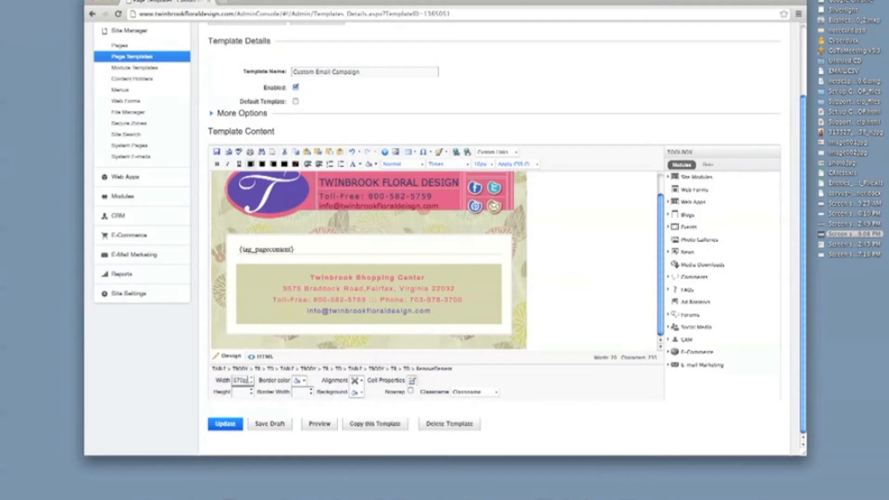
pyautogui.press('Home')
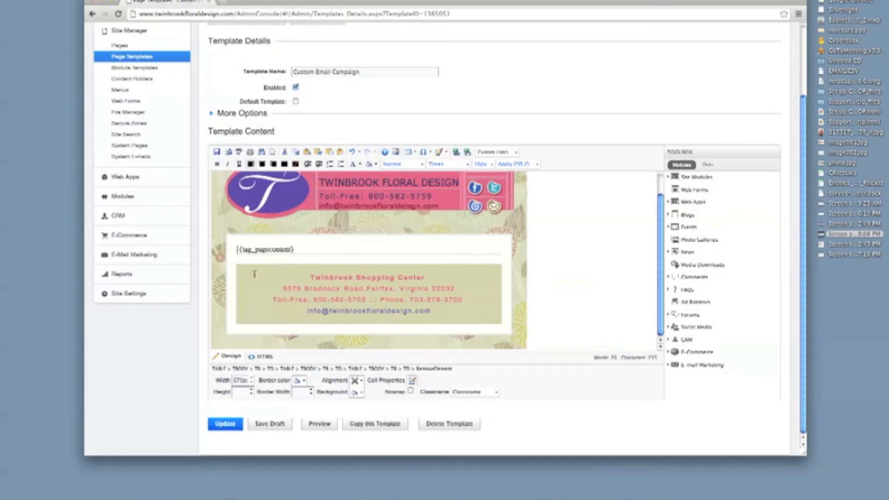
# Open the October Newsletter draft from the site's e-mail campaigns.
pyautogui.scroll(3, 213, 134)
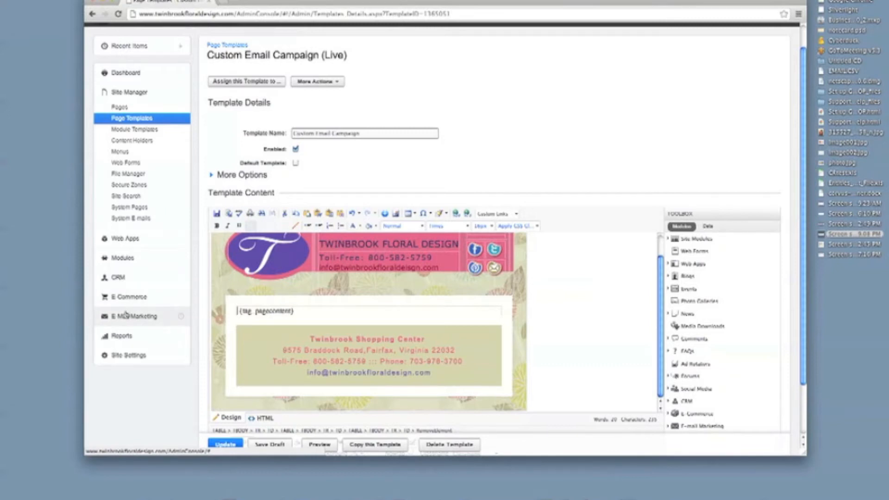
pyautogui.click(126, 316)
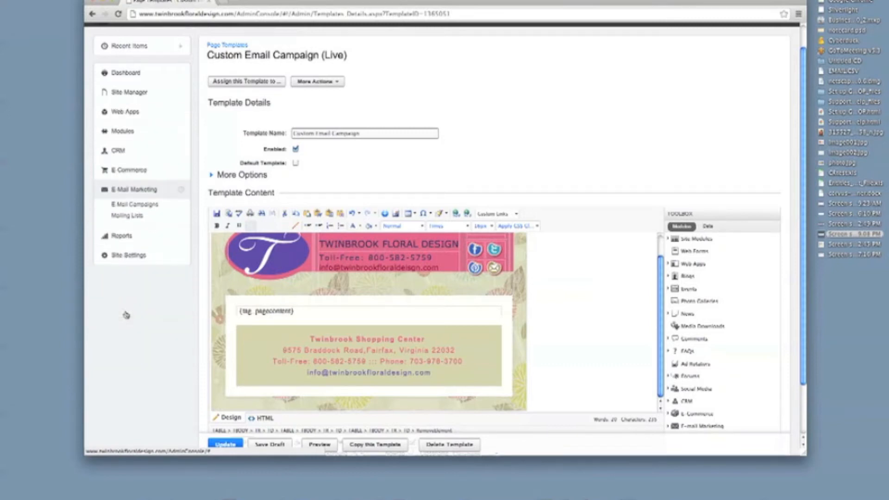
pyautogui.click(128, 207)
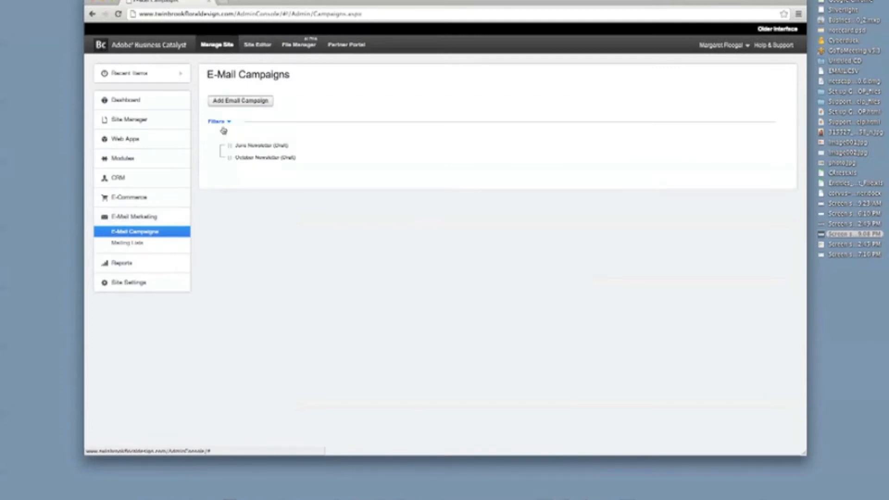
pyautogui.click(244, 158)
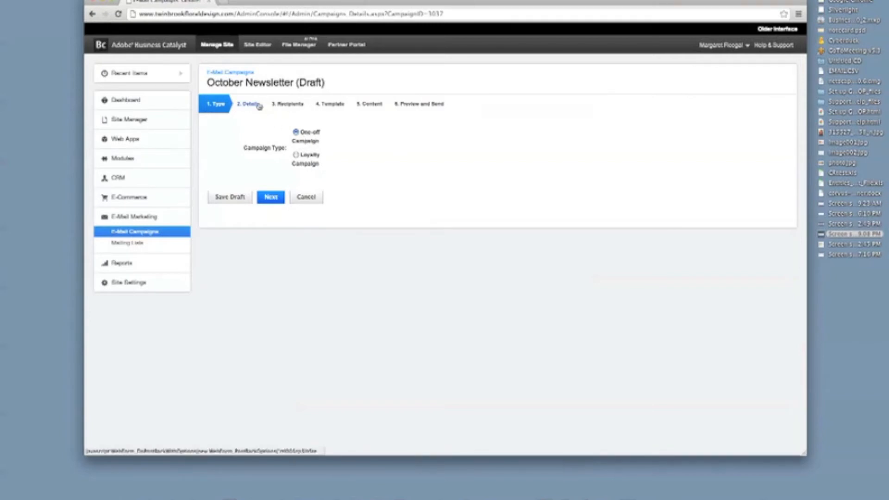
# Keep the one-off campaign type, choose the Custom Email Campaign template in the campaign details, and continue to the recipients.
pyautogui.click(271, 197)
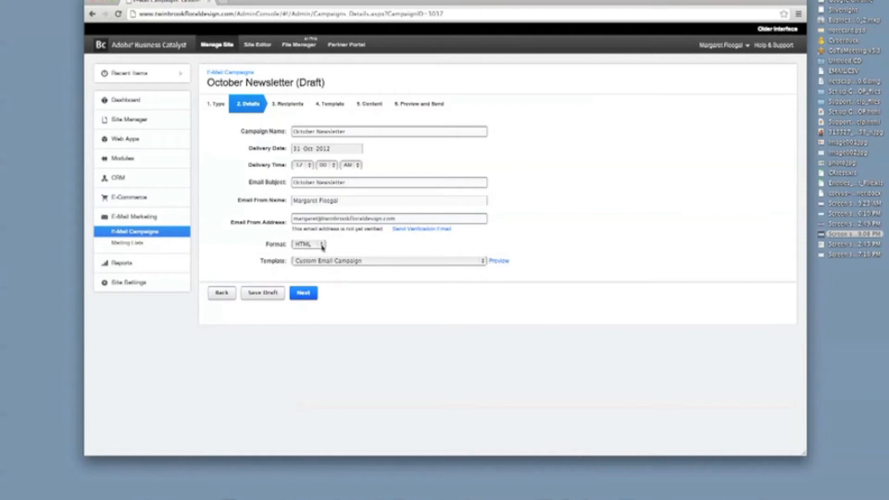
pyautogui.click(321, 261)
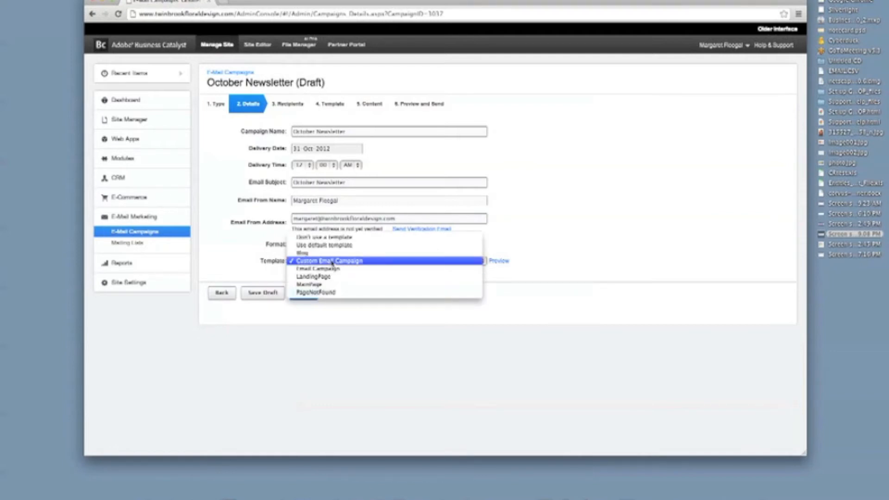
pyautogui.click(331, 261)
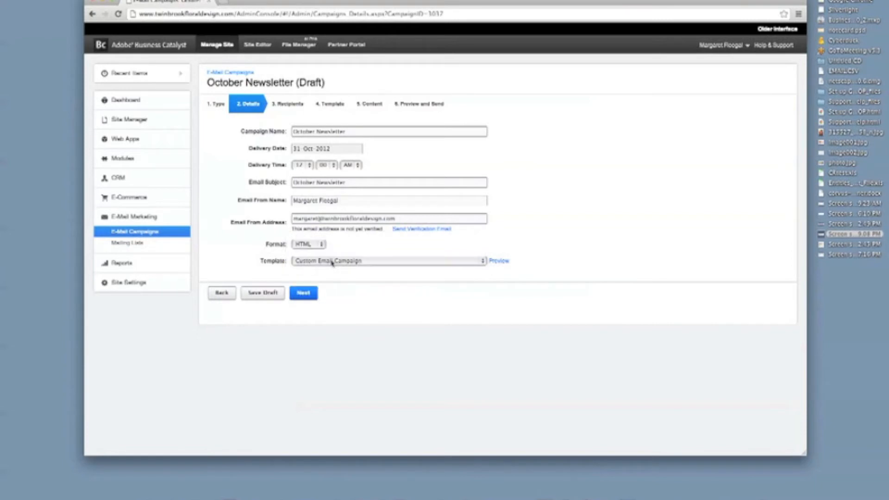
pyautogui.click(302, 293)
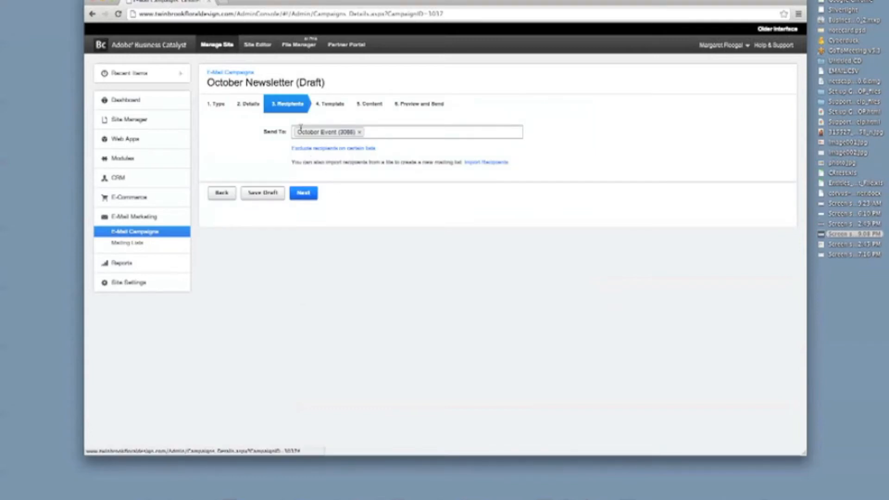
# Clear the campaign's recipients, select the October Event mailing list, and continue to the template choice.
pyautogui.click(359, 132)
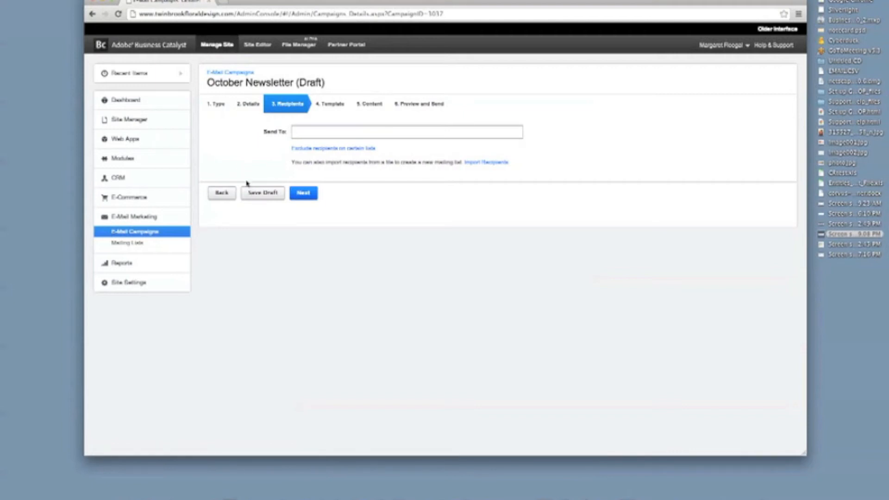
pyautogui.click(301, 136)
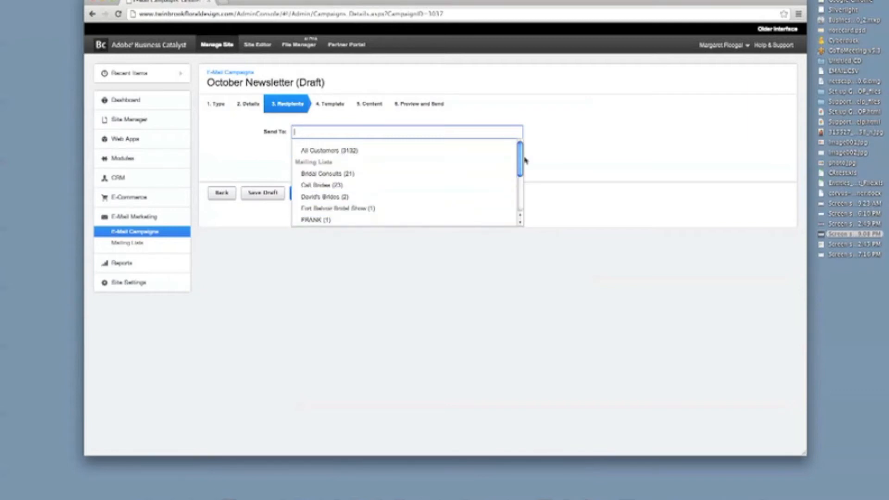
pyautogui.moveTo(520, 155); pyautogui.dragTo(514, 193)
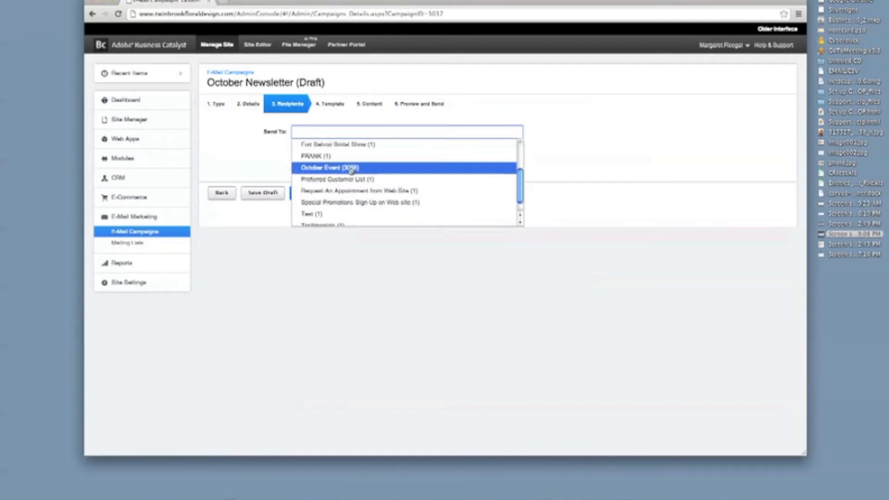
pyautogui.click(351, 171)
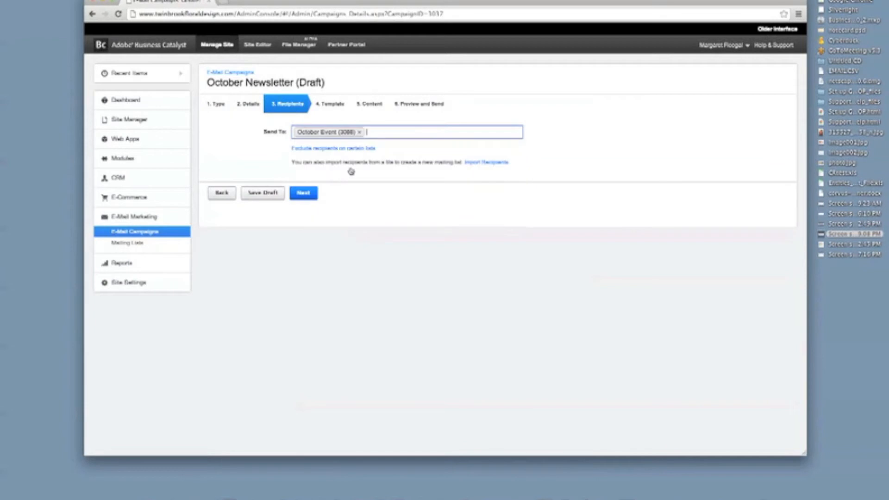
pyautogui.click(307, 193)
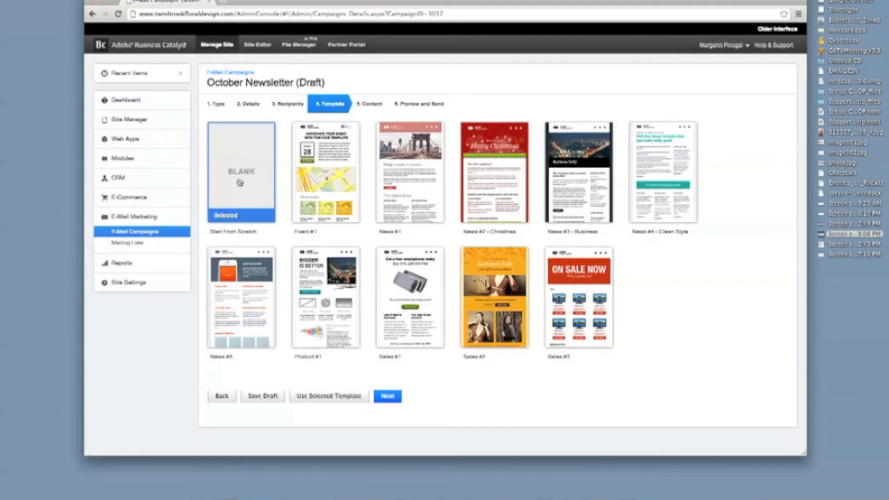
# Keep the Start From Scratch template, continue to the content, and review the newsletter down to the Fall Open House details.
pyautogui.click(389, 397)
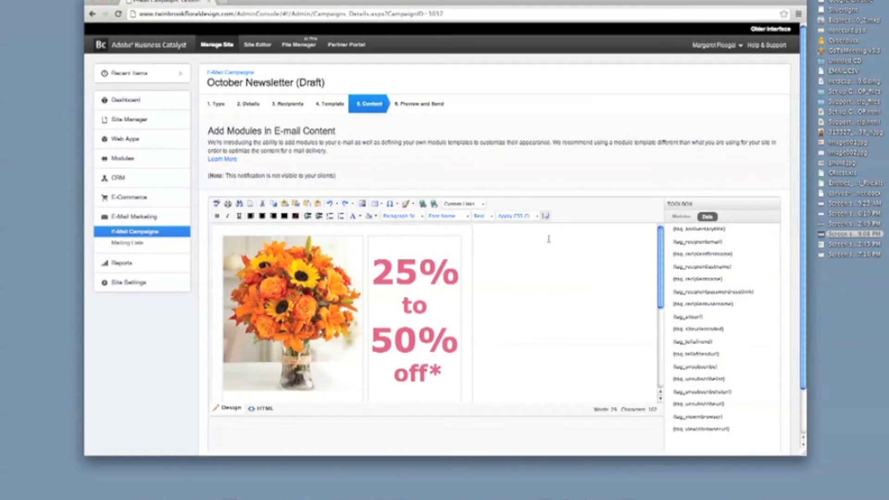
pyautogui.scroll(-3, 480, 273)
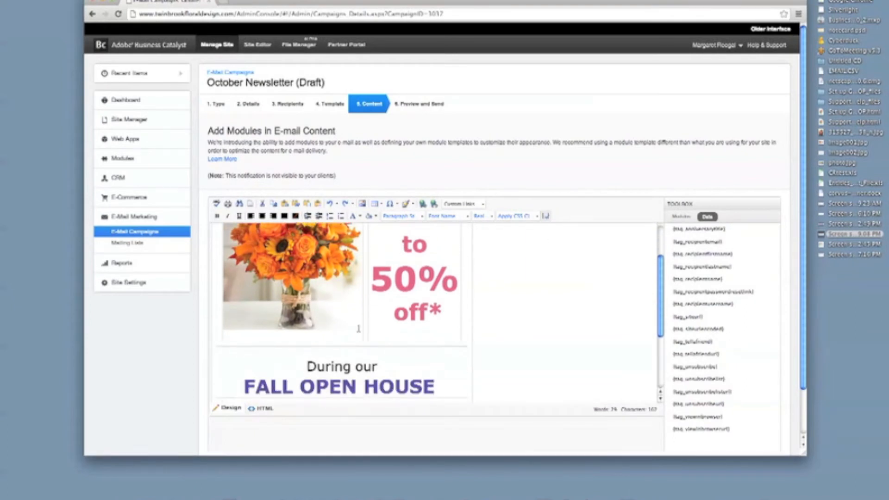
pyautogui.scroll(-3, 358, 328)
pyautogui.scroll(-1, 369, 353)
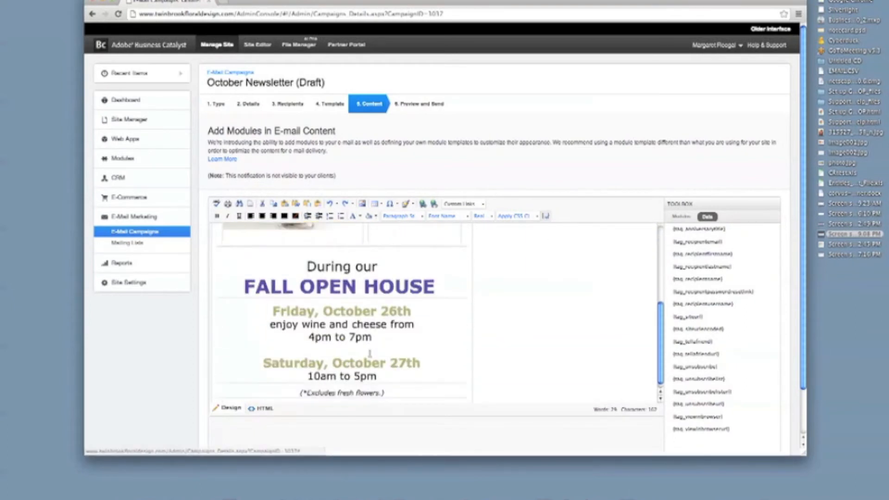
pyautogui.scroll(-2, 370, 353)
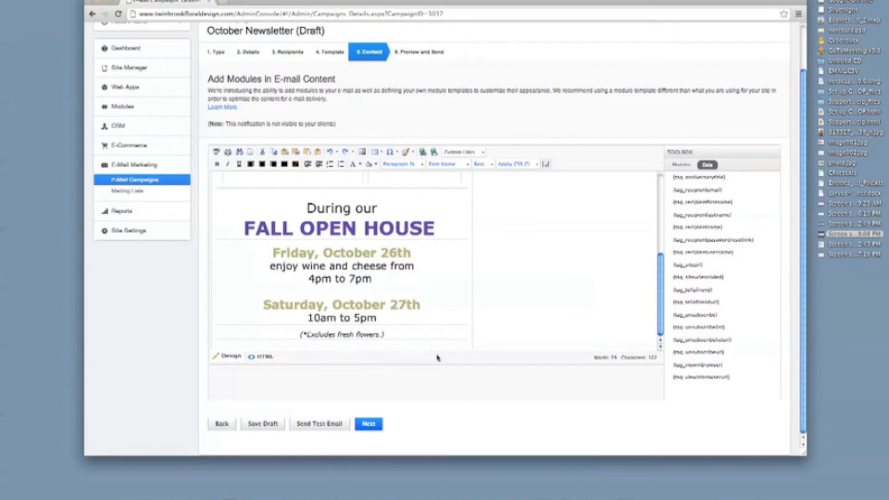
pyautogui.click(442, 334)
pyautogui.press('Up')
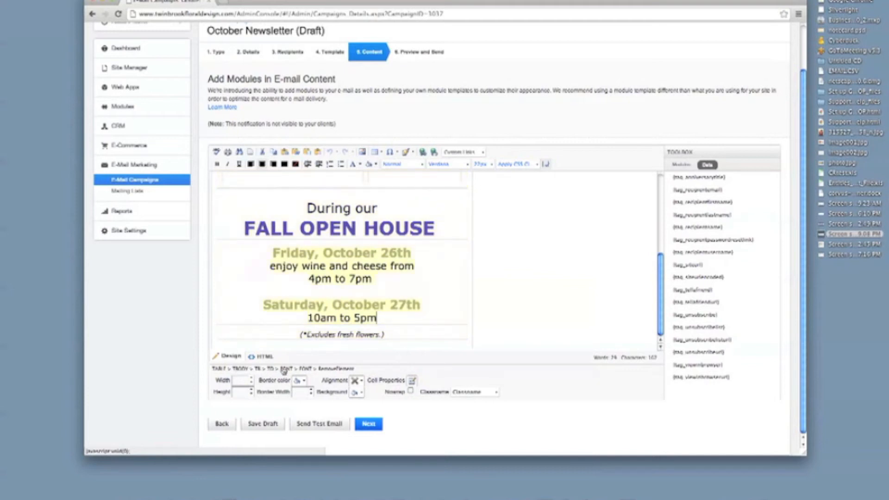
pyautogui.scroll(5, 343, 259)
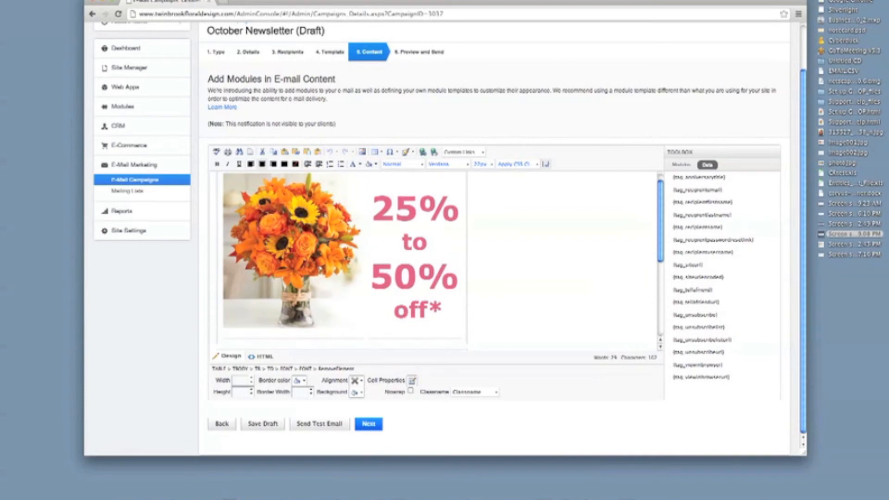
# Browse the EmailCampaigns images folder for the flower picture, preview 10-12Flower.jpg, and close the Image Manager without inserting anything.
pyautogui.click(317, 223)
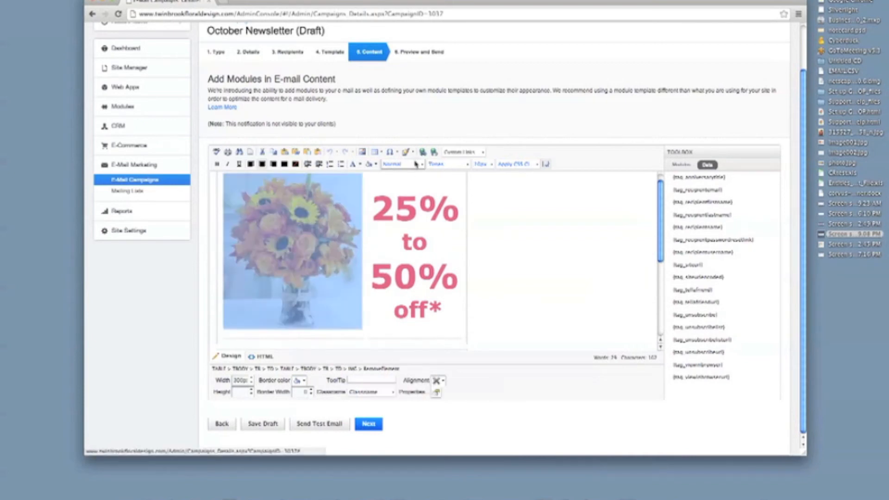
pyautogui.click(363, 152)
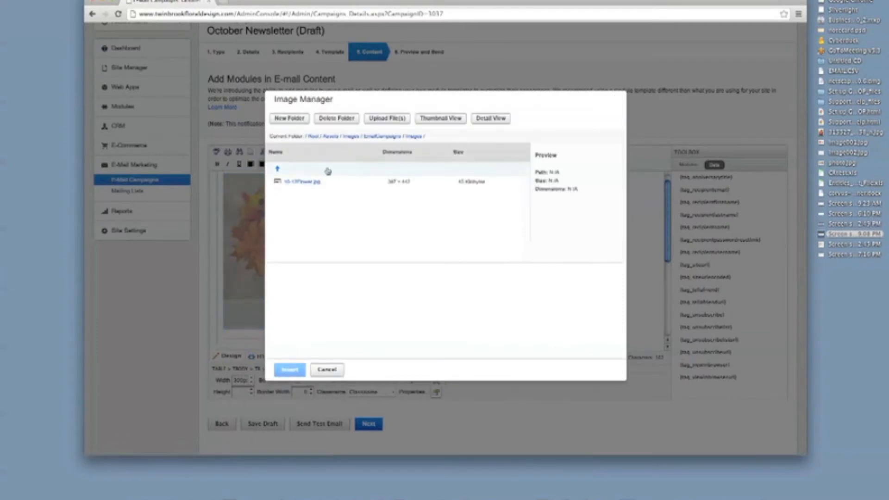
pyautogui.click(383, 137)
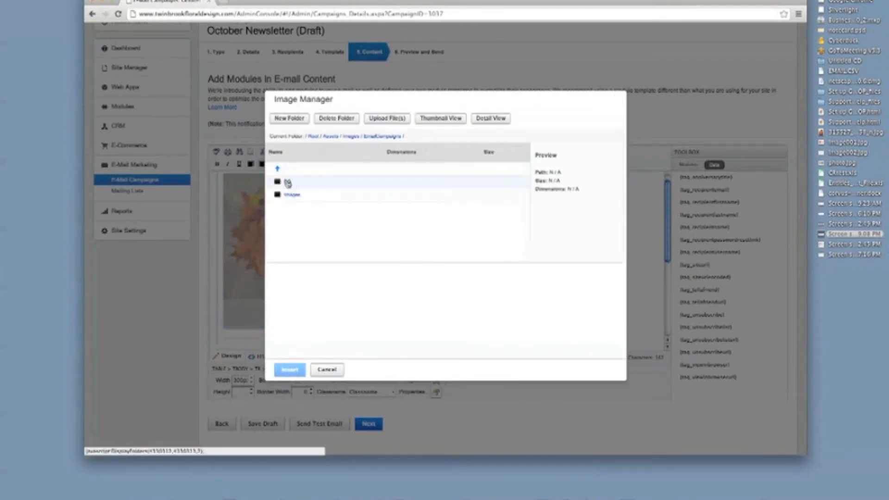
pyautogui.click(290, 195)
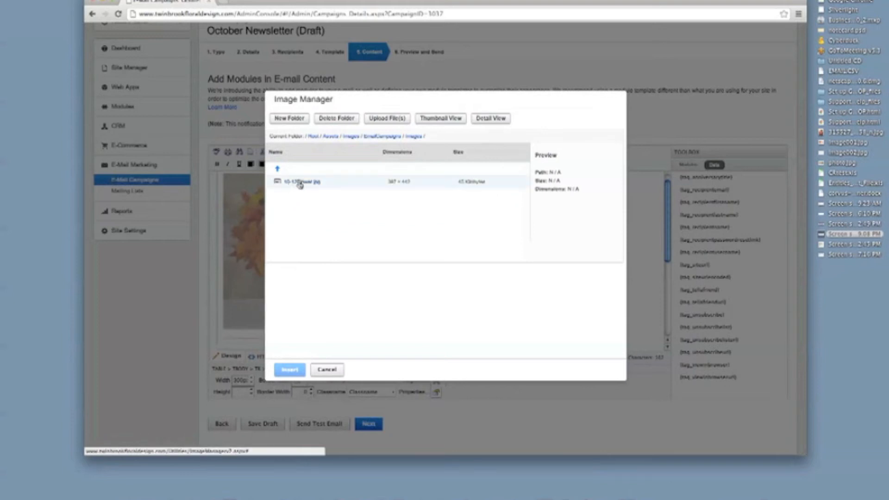
pyautogui.click(300, 182)
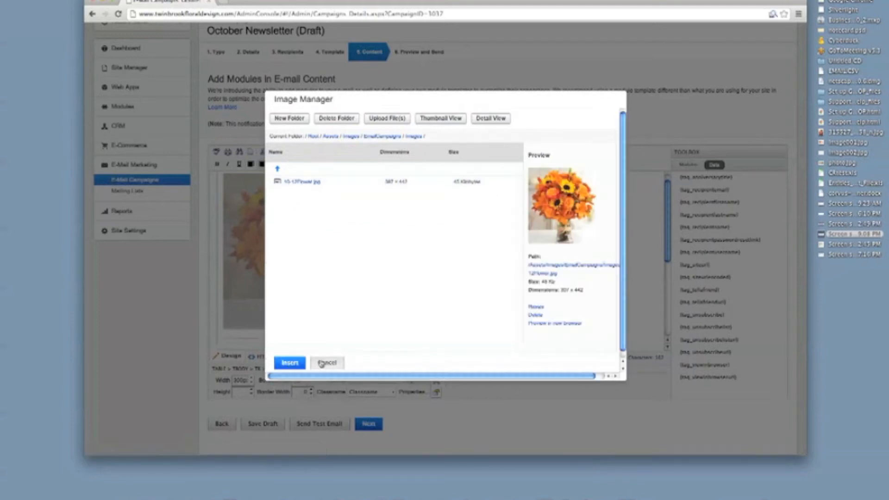
pyautogui.click(325, 369)
# Examine how the flower picture and the discount text are laid out in the newsletter's side-by-side table cells.
pyautogui.click(392, 249)
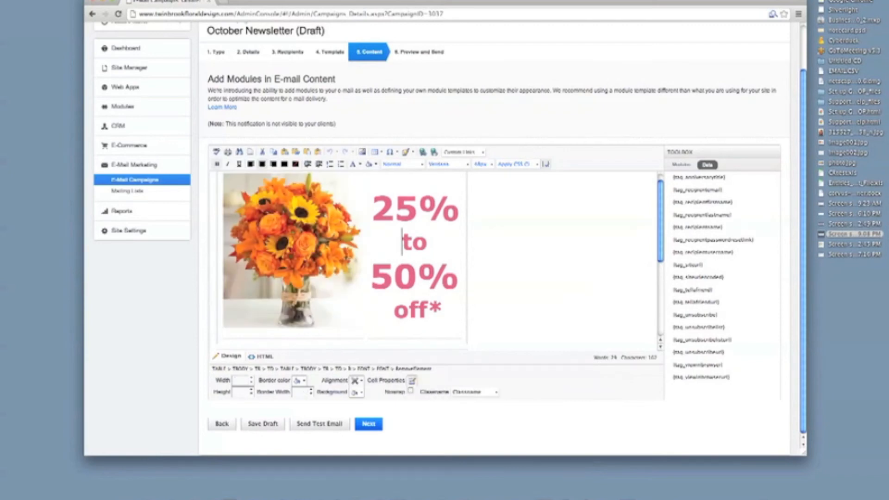
pyautogui.click(340, 229)
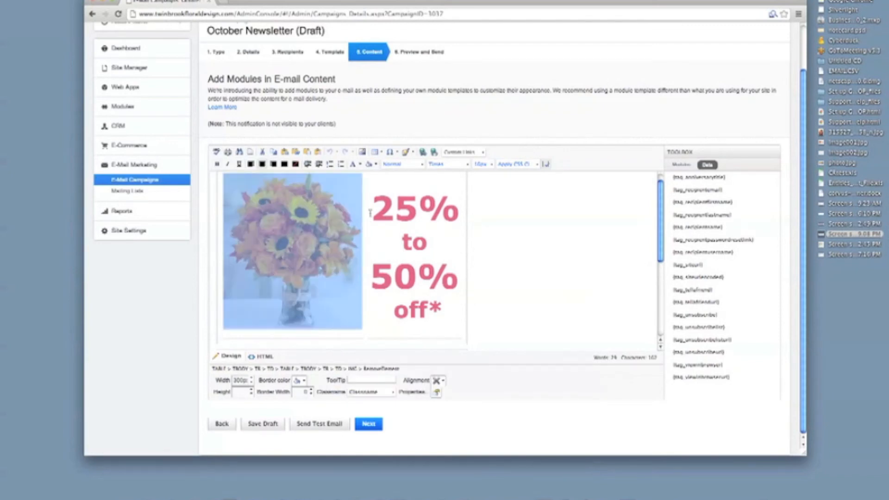
pyautogui.scroll(-1, 399, 257)
pyautogui.scroll(1, 403, 230)
pyautogui.scroll(-1, 394, 274)
pyautogui.scroll(1, 385, 247)
pyautogui.moveTo(377, 206); pyautogui.dragTo(394, 240)
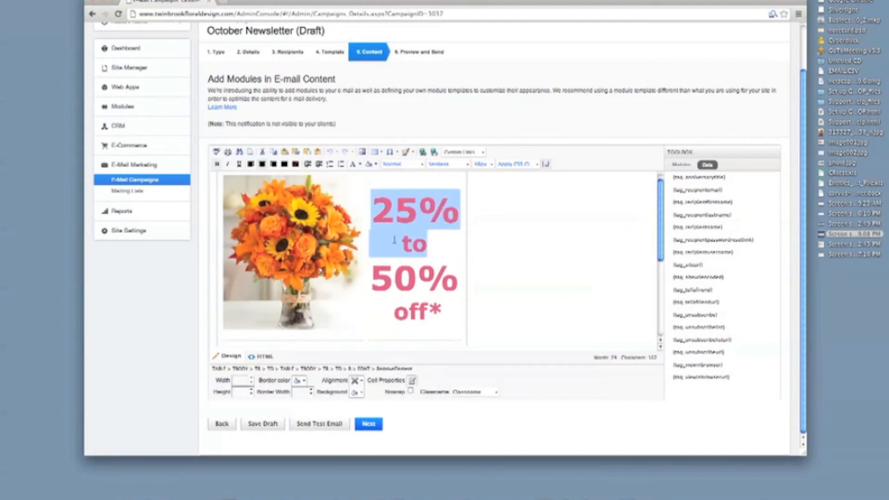
pyautogui.click(410, 229)
pyautogui.click(292, 238)
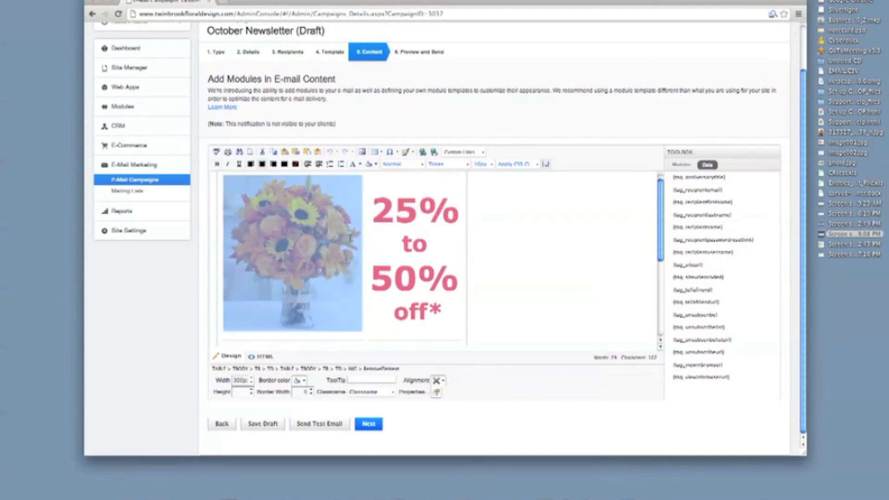
pyautogui.scroll(-1, 349, 238)
pyautogui.click(381, 232)
# Review the whole newsletter body from the flower picture to the fresh flowers note, including the table cell enclosing it.
pyautogui.scroll(-5, 381, 232)
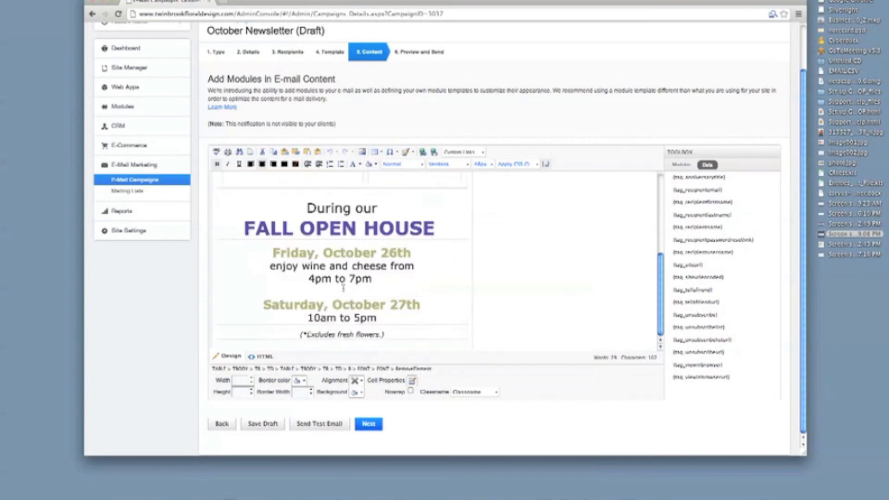
pyautogui.scroll(6, 364, 327)
pyautogui.scroll(3, 365, 327)
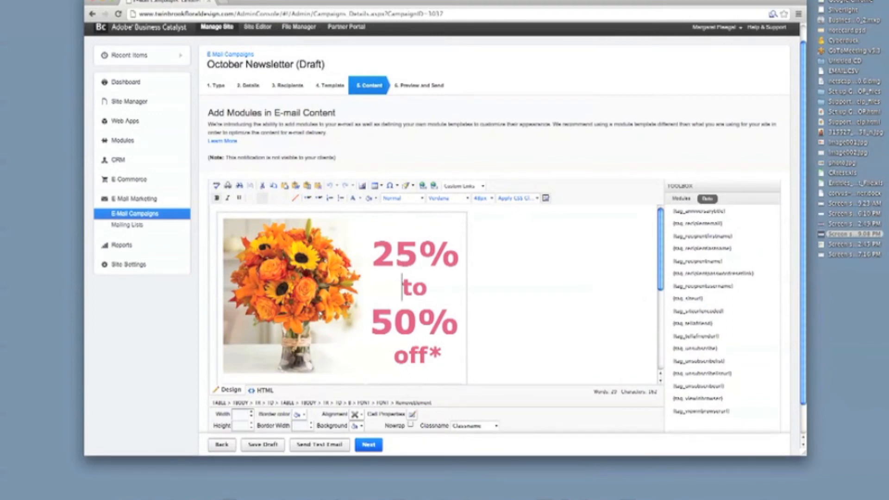
pyautogui.scroll(-2, 223, 293)
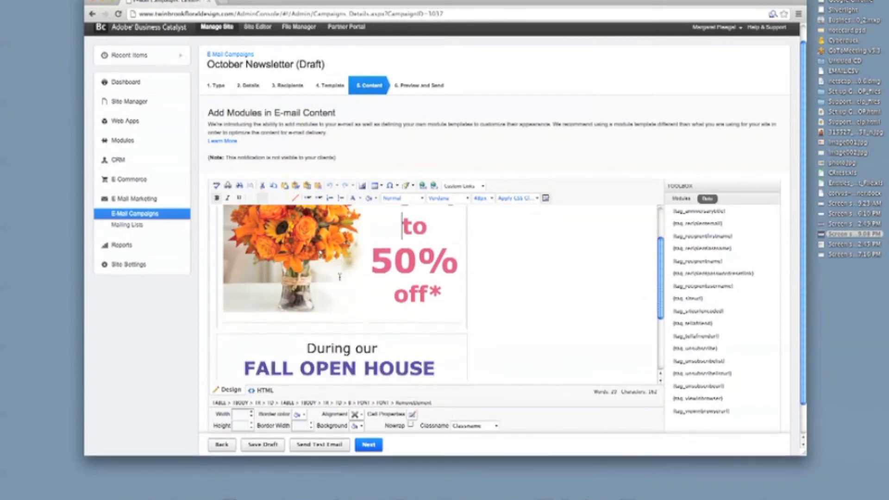
pyautogui.click(214, 345)
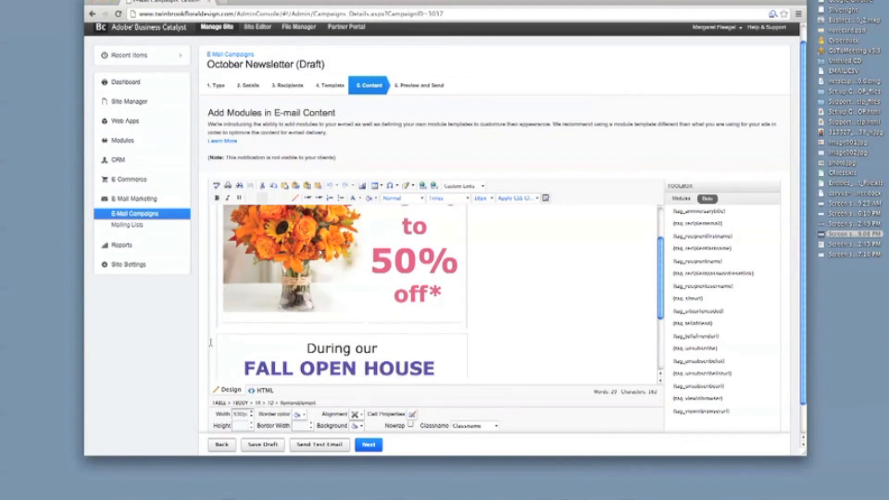
pyautogui.scroll(-1, 223, 350)
pyautogui.scroll(3, 339, 328)
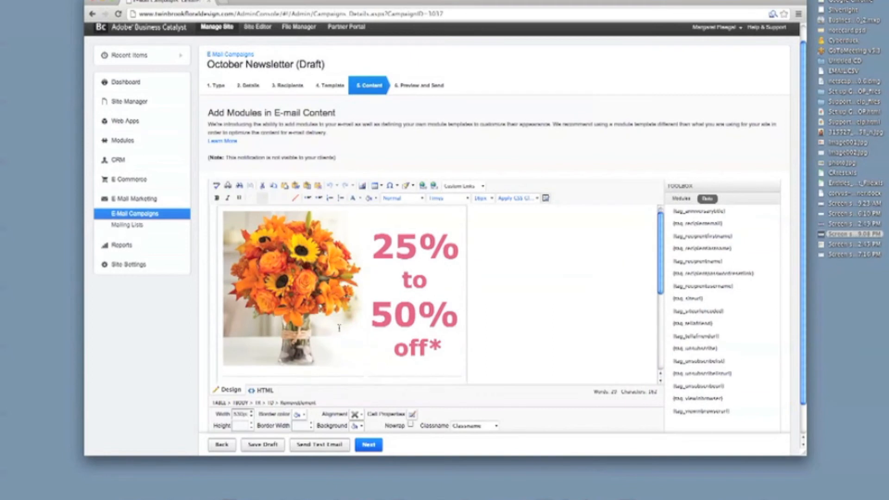
pyautogui.scroll(-6, 339, 328)
pyautogui.scroll(-2, 339, 327)
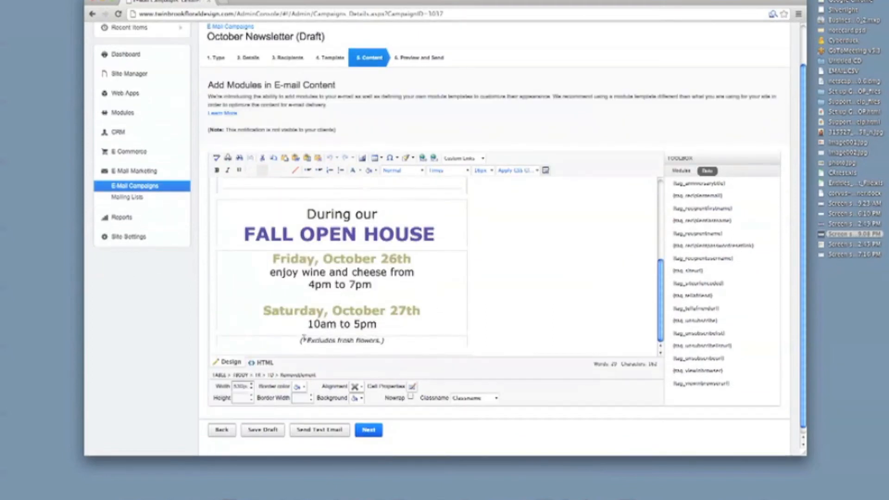
pyautogui.scroll(6, 280, 329)
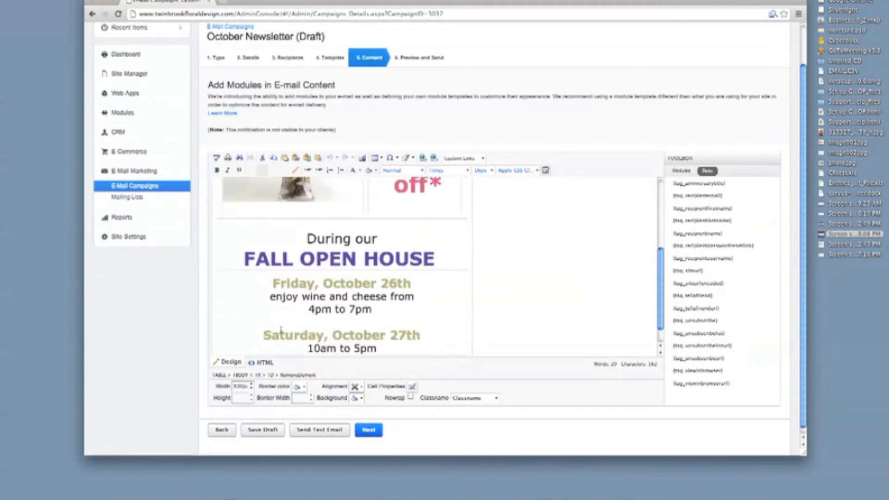
pyautogui.scroll(-2, 441, 294)
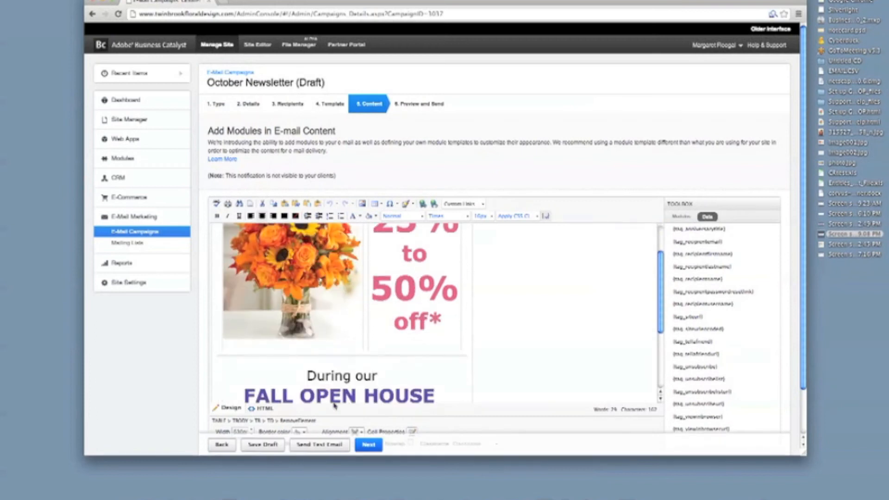
pyautogui.scroll(-2, 438, 349)
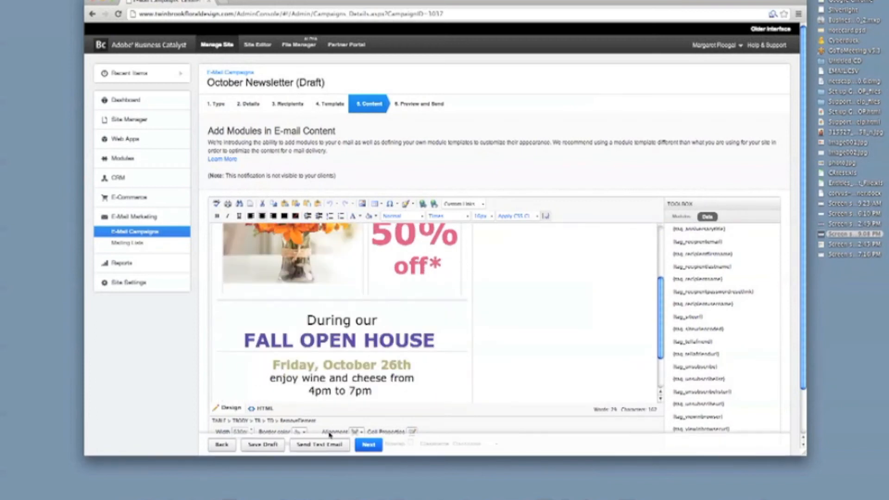
pyautogui.scroll(-3, 497, 389)
pyautogui.scroll(-1, 385, 341)
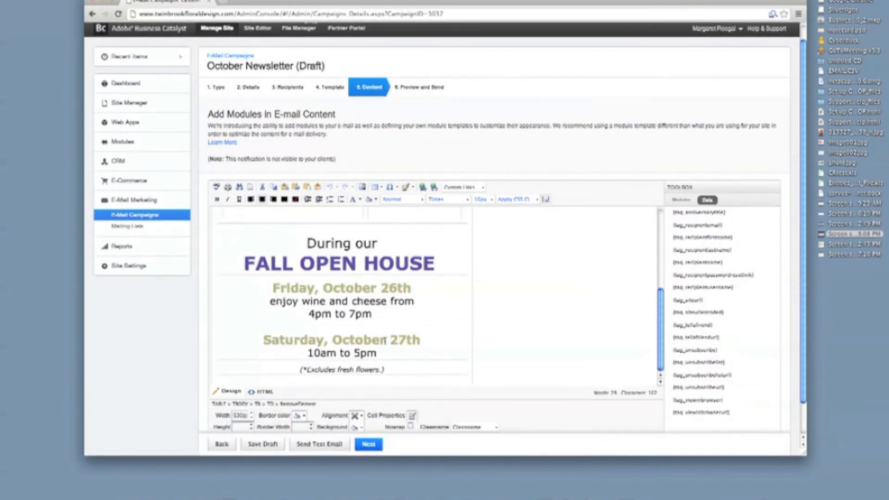
# Send a test email of the newsletter, replacing the default recipient with the tester's email address.
pyautogui.click(323, 444)
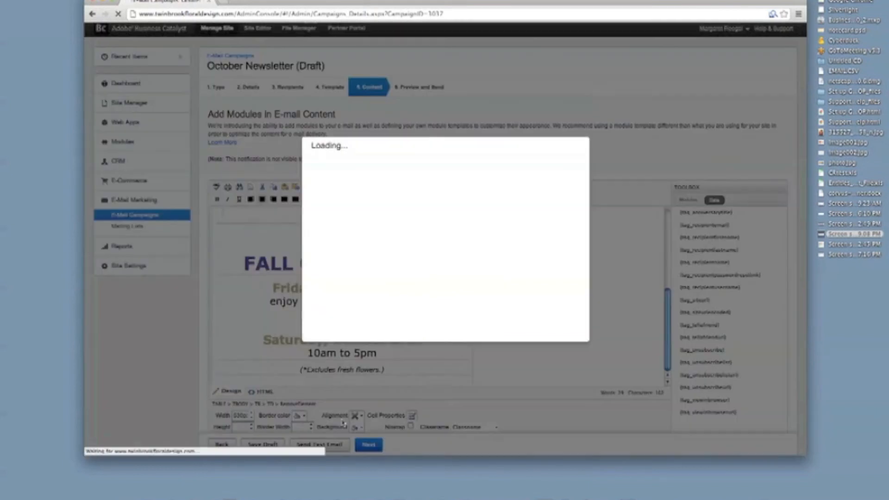
pyautogui.tripleClick(394, 173)
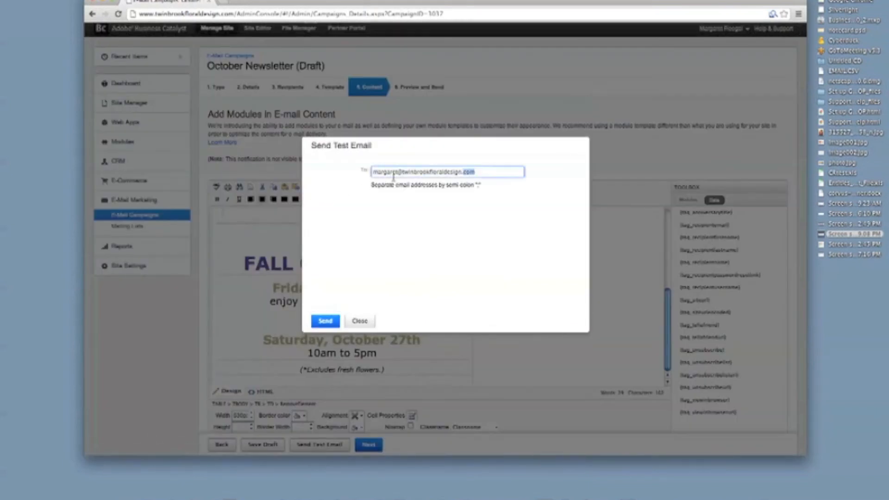
pyautogui.write('vr')
pyautogui.click(394, 182)
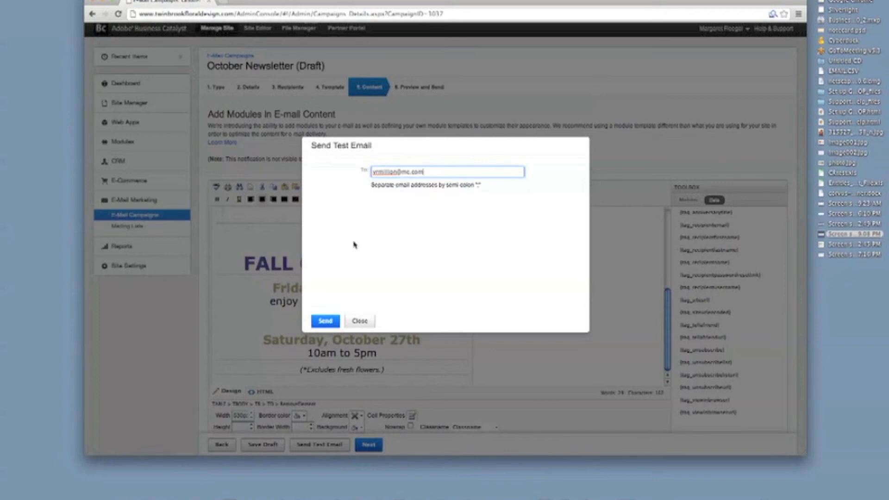
pyautogui.click(330, 320)
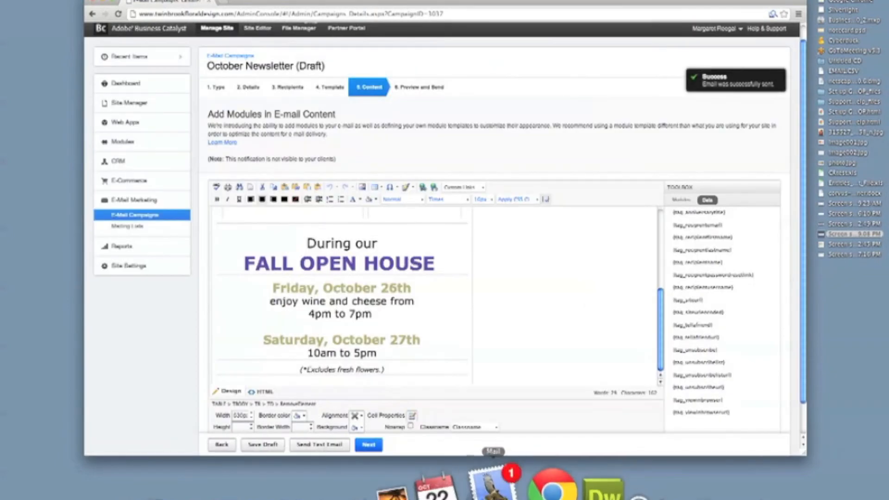
# Switch to Mail, check the received October Newsletter test message down to its footer, and return to the campaign in Chrome.
pyautogui.click(492, 486)
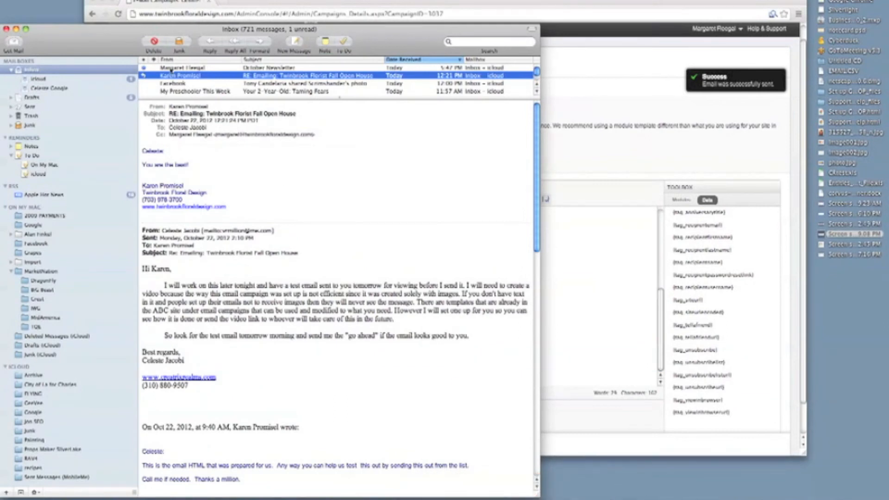
pyautogui.click(171, 69)
pyautogui.scroll(-2, 461, 173)
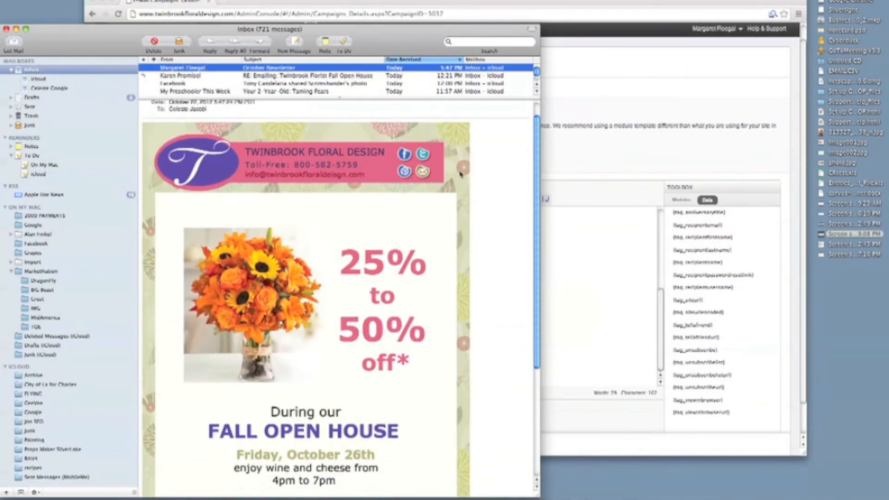
pyautogui.scroll(-3, 461, 174)
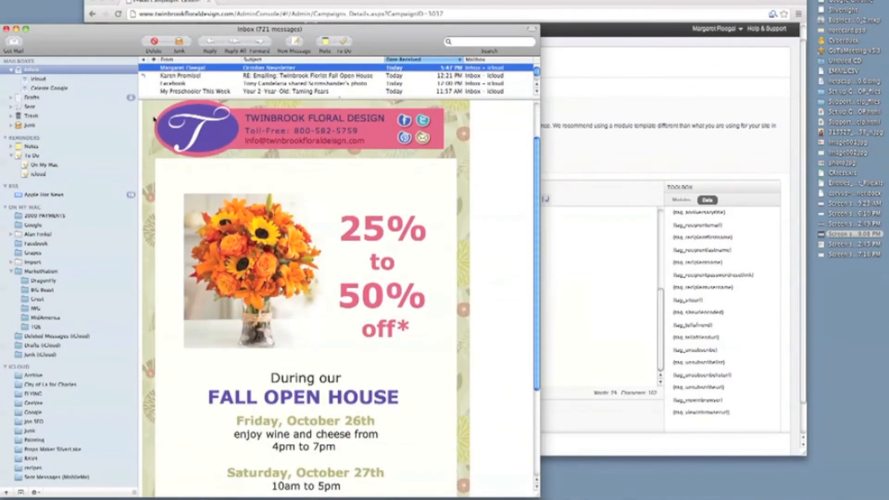
pyautogui.scroll(-4, 460, 188)
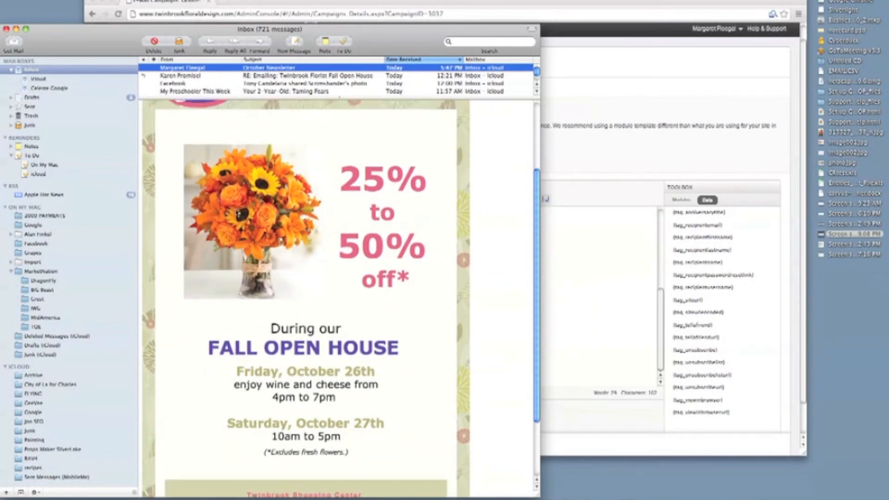
pyautogui.scroll(-6, 221, 235)
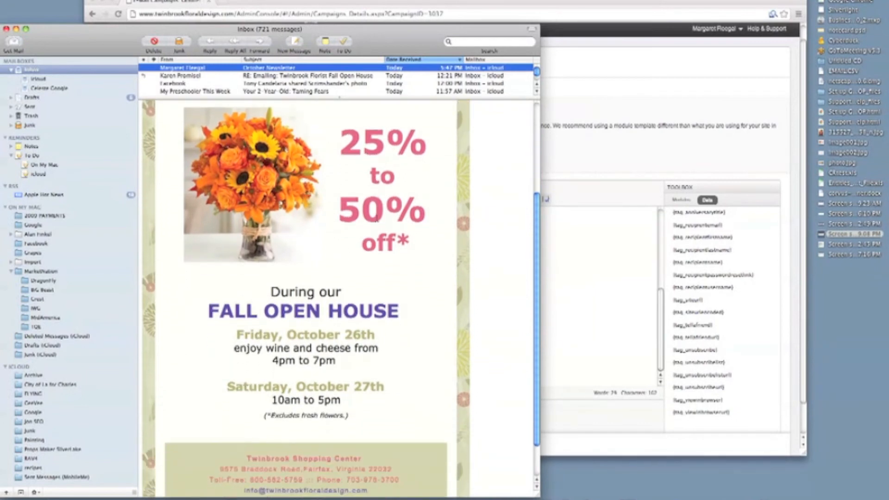
pyautogui.click(555, 311)
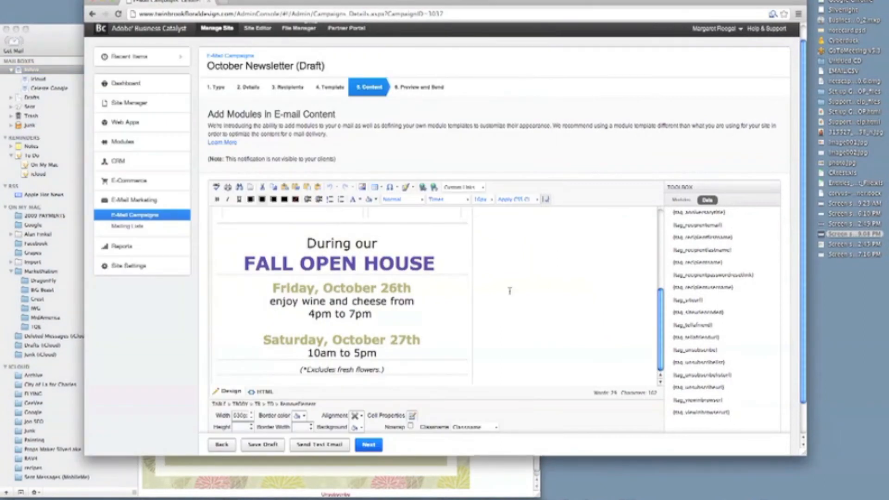
# Switch to Mail and reposition its window with the received October Newsletter message shown from its header.
pyautogui.scroll(10, 499, 289)
pyautogui.scroll(-12, 496, 288)
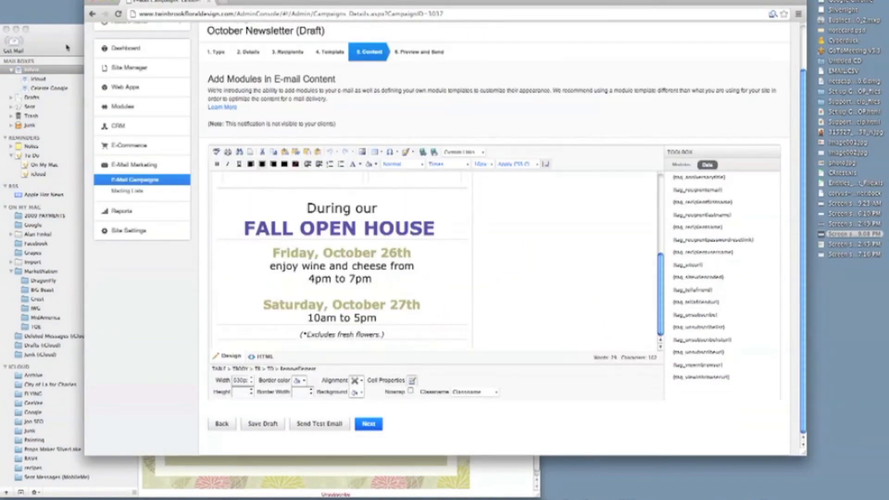
pyautogui.click(67, 48)
pyautogui.scroll(-1, 359, 283)
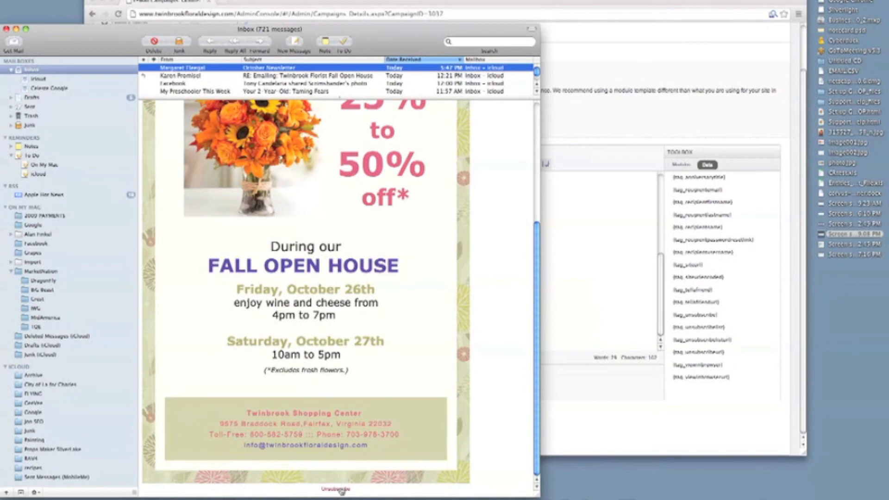
pyautogui.scroll(8, 345, 467)
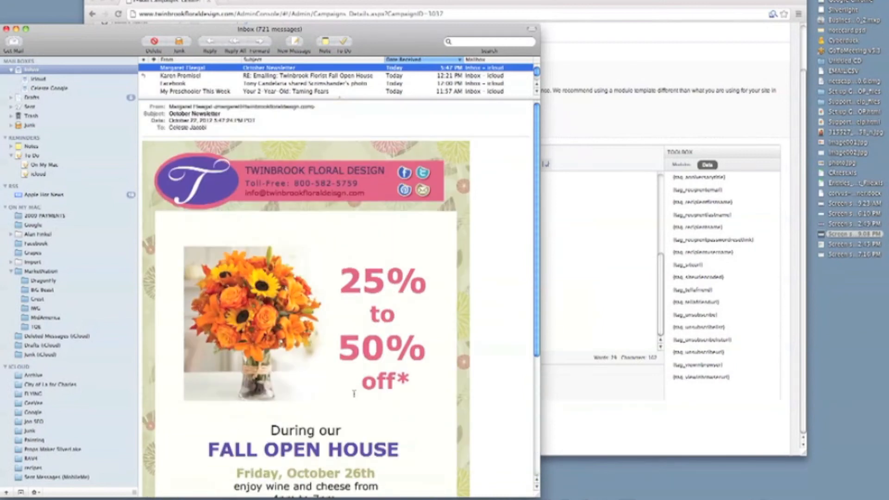
pyautogui.moveTo(358, 36); pyautogui.dragTo(385, 4)
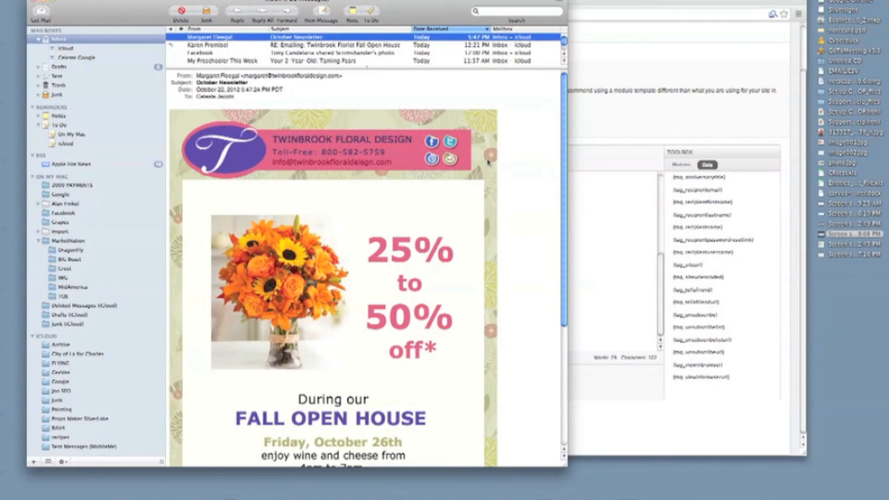
# Examine the received newsletter's layout from the header banner and flower picture down to the footer and unsubscribe link.
pyautogui.scroll(-5, 488, 162)
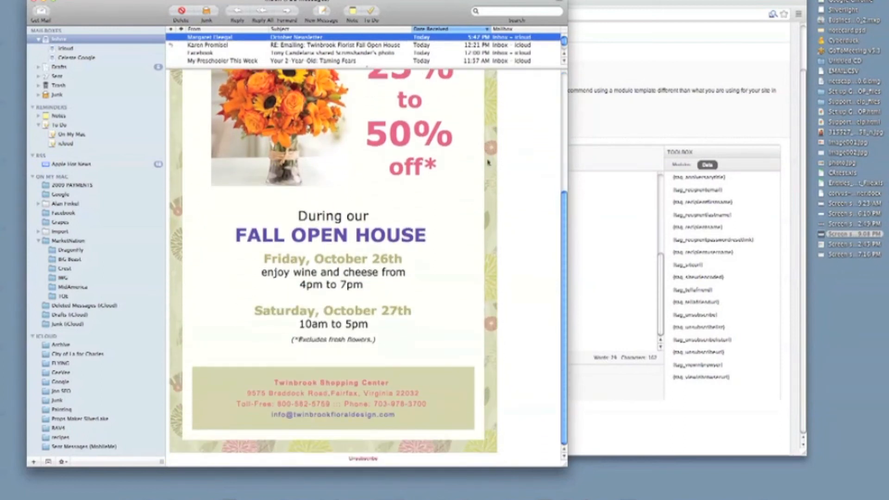
pyautogui.scroll(4, 482, 228)
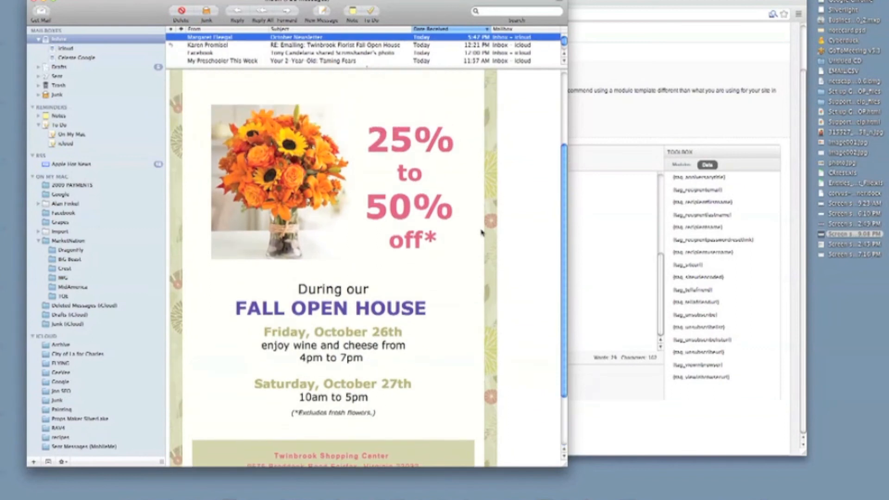
pyautogui.scroll(1, 482, 232)
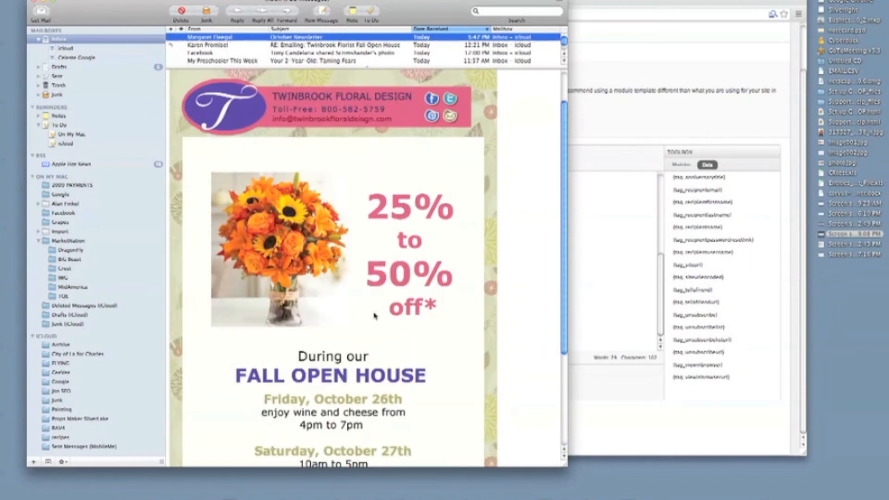
pyautogui.scroll(-3, 377, 313)
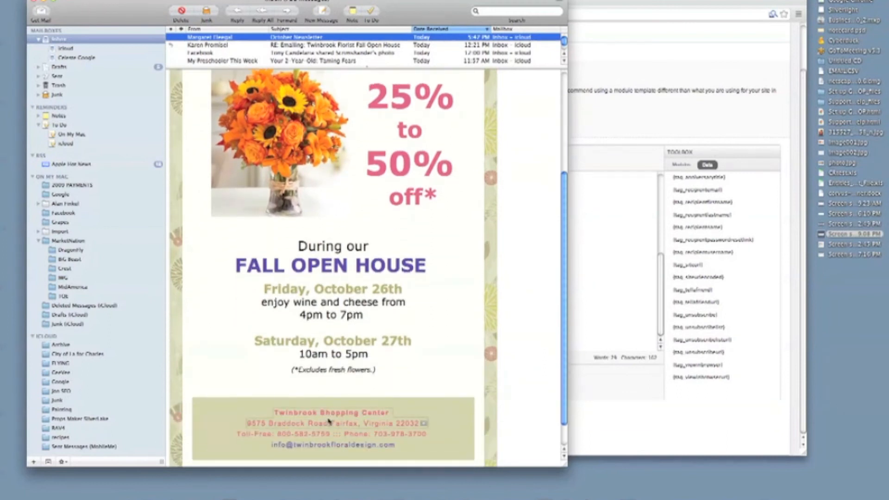
pyautogui.scroll(-1, 437, 420)
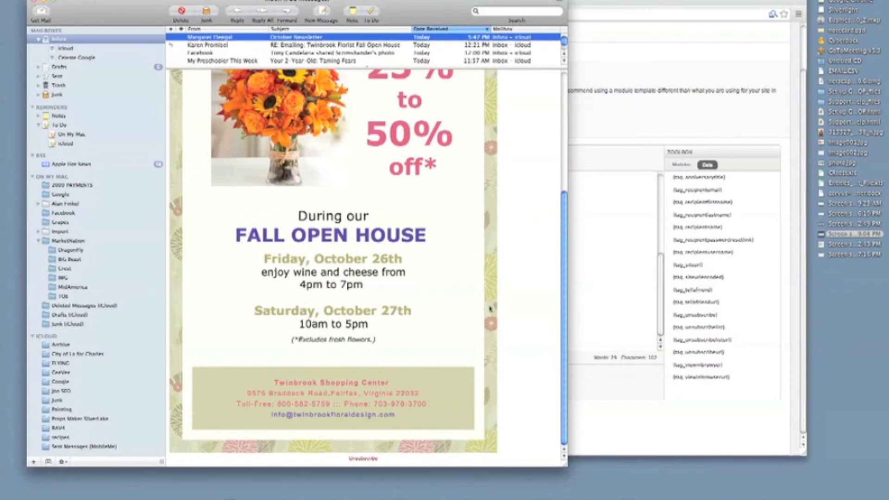
pyautogui.scroll(6, 390, 187)
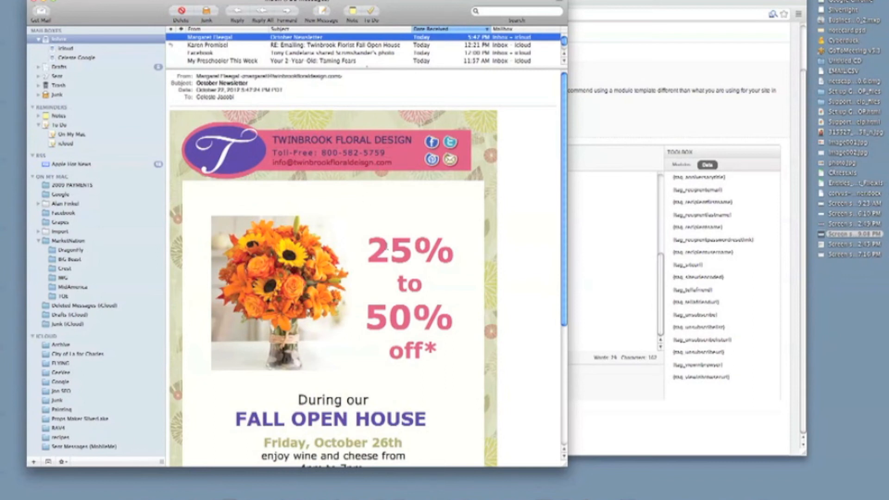
pyautogui.scroll(-2, 402, 345)
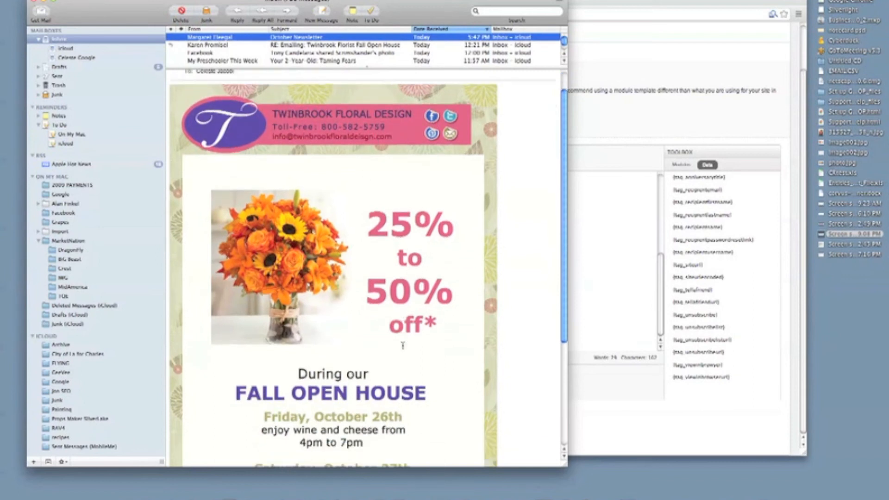
# Highlight the discount text, the Fall Open House details and the footer contact lines in the received message to inspect them as text.
pyautogui.moveTo(374, 206); pyautogui.dragTo(441, 319)
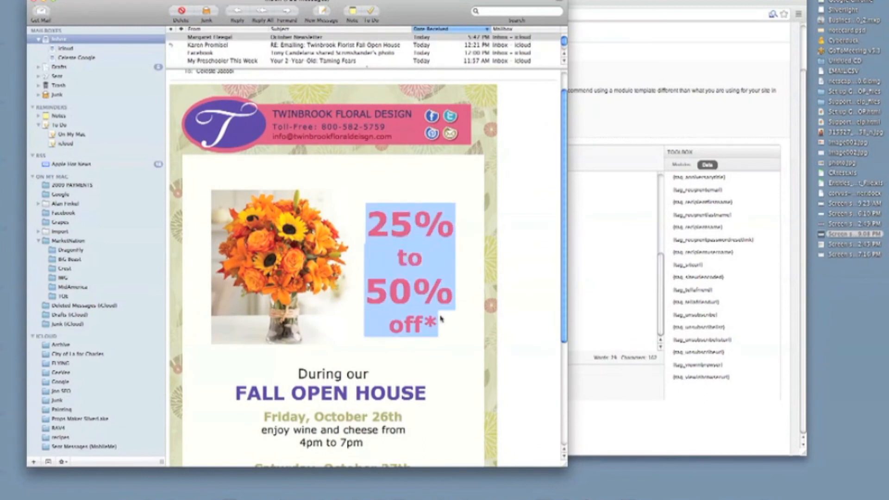
pyautogui.scroll(-4, 435, 305)
pyautogui.moveTo(297, 320); pyautogui.dragTo(388, 444)
pyautogui.scroll(-3, 387, 438)
pyautogui.scroll(-4, 387, 438)
pyautogui.click(380, 346)
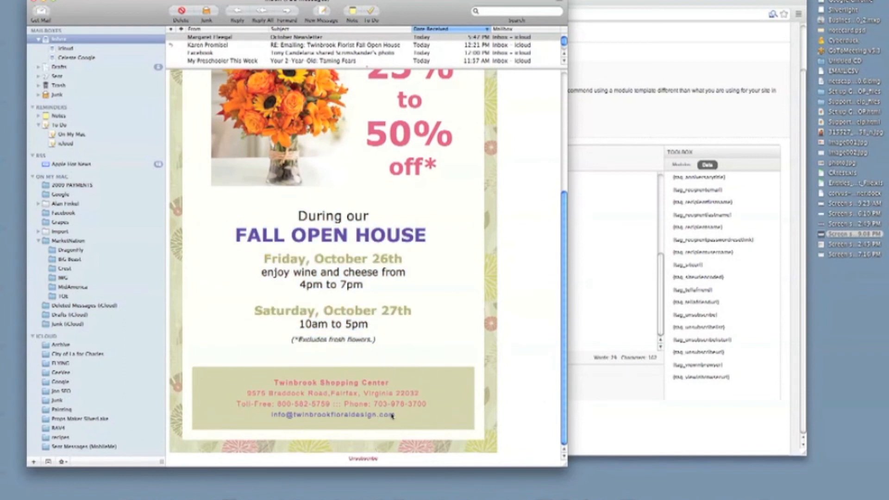
pyautogui.moveTo(405, 415); pyautogui.dragTo(269, 384)
pyautogui.click(249, 350)
# Review the received newsletter's header banner with its social icons and the body beneath it.
pyautogui.scroll(5, 257, 328)
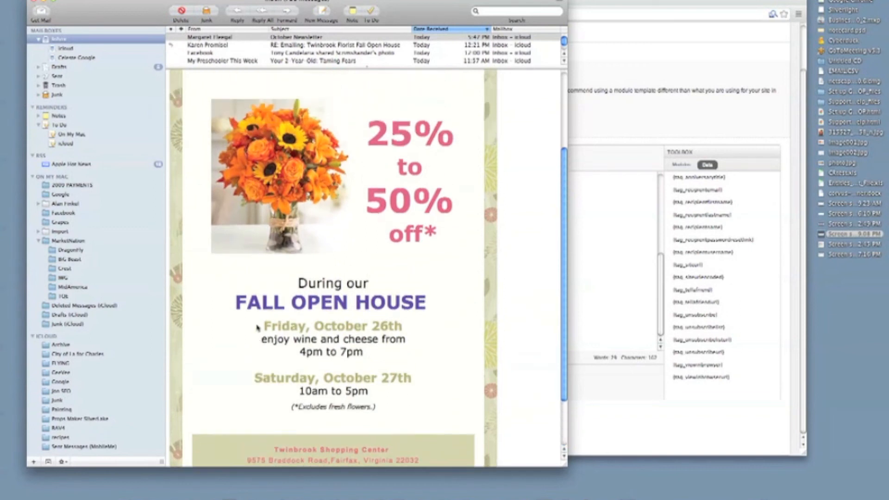
pyautogui.scroll(5, 257, 328)
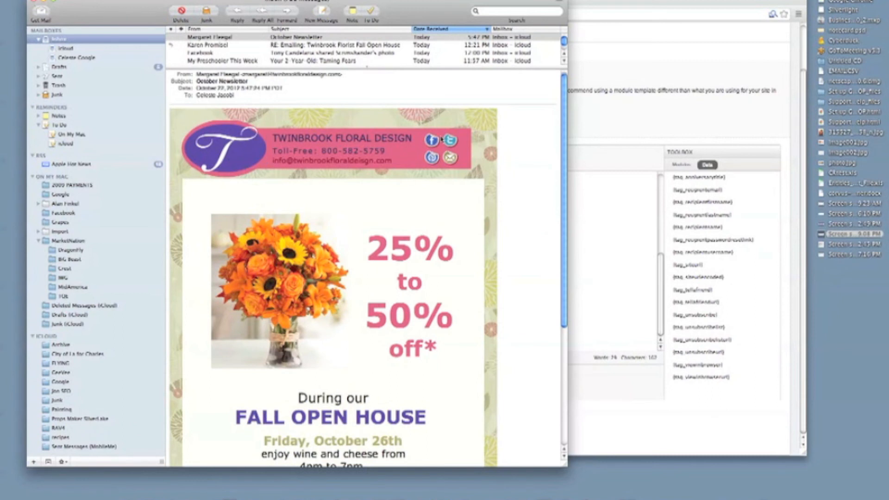
pyautogui.scroll(-2, 424, 166)
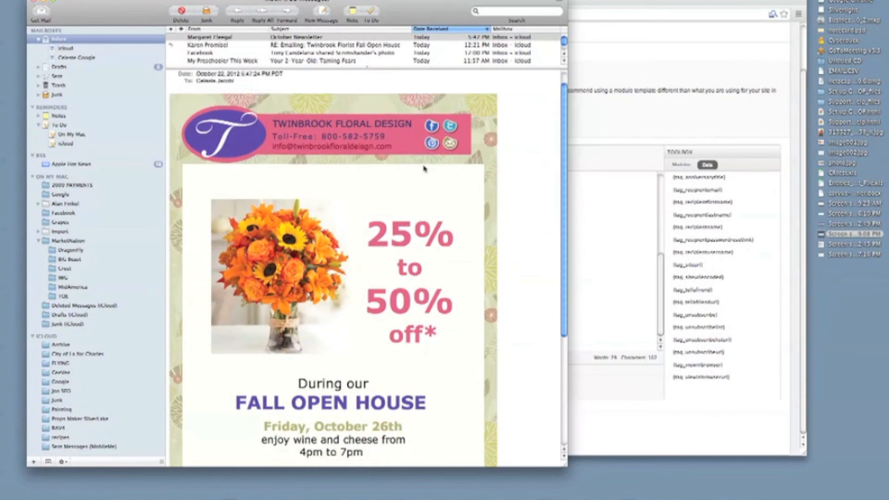
pyautogui.scroll(-2, 278, 100)
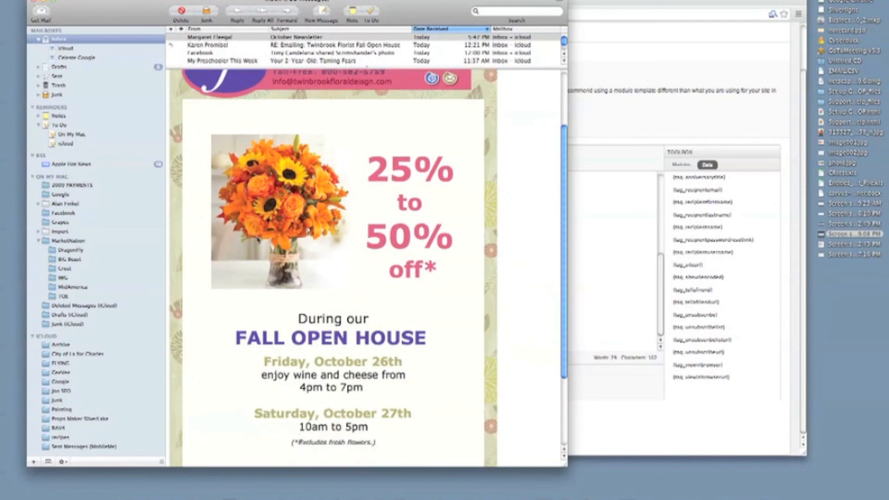
pyautogui.scroll(3, 279, 101)
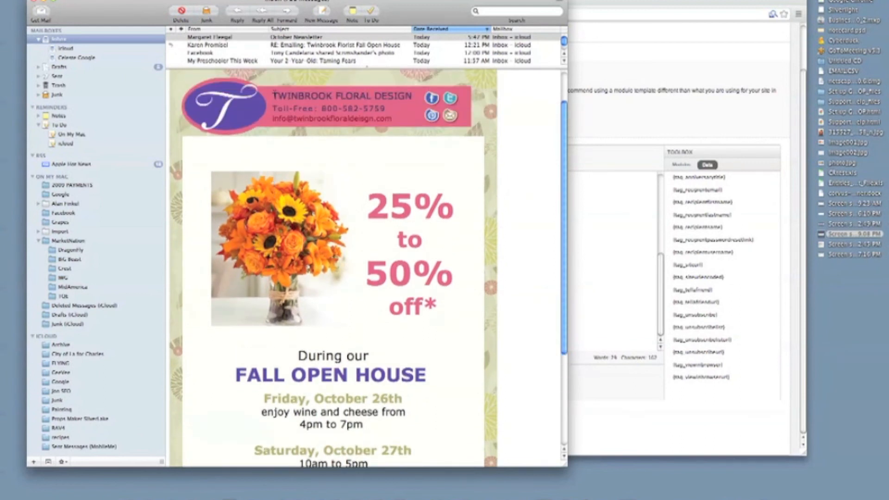
pyautogui.scroll(-2, 370, 122)
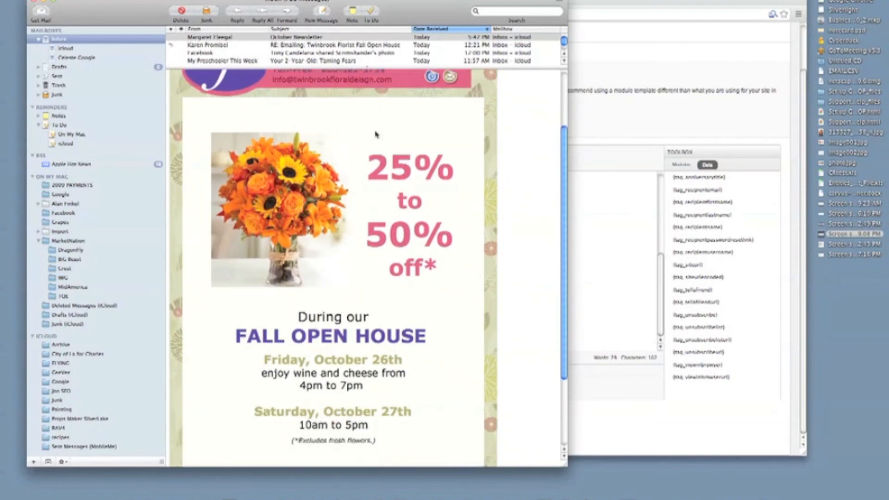
pyautogui.scroll(-3, 369, 292)
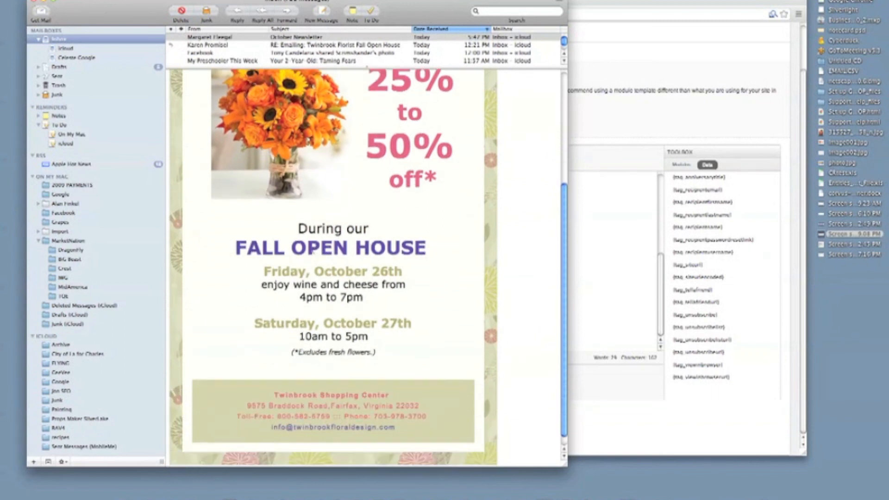
# Highlight the text from "During our Fall Open House" to the fresh flowers note, and the footer contact lines, to check them.
pyautogui.moveTo(278, 227); pyautogui.dragTo(402, 359)
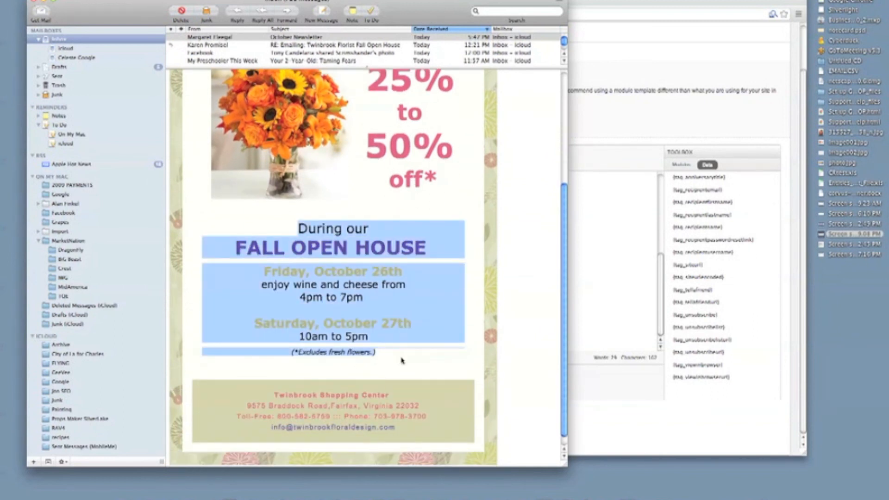
pyautogui.click(425, 315)
pyautogui.scroll(-1, 425, 315)
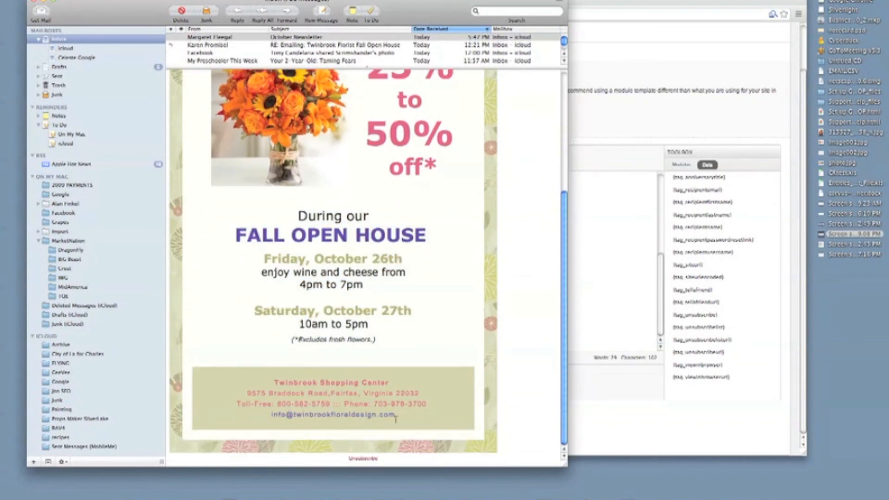
pyautogui.moveTo(395, 419); pyautogui.dragTo(265, 377)
pyautogui.click(397, 451)
# Look over the complete newsletter message once more and minimize Mail to return to the campaign in Chrome.
pyautogui.scroll(10, 445, 327)
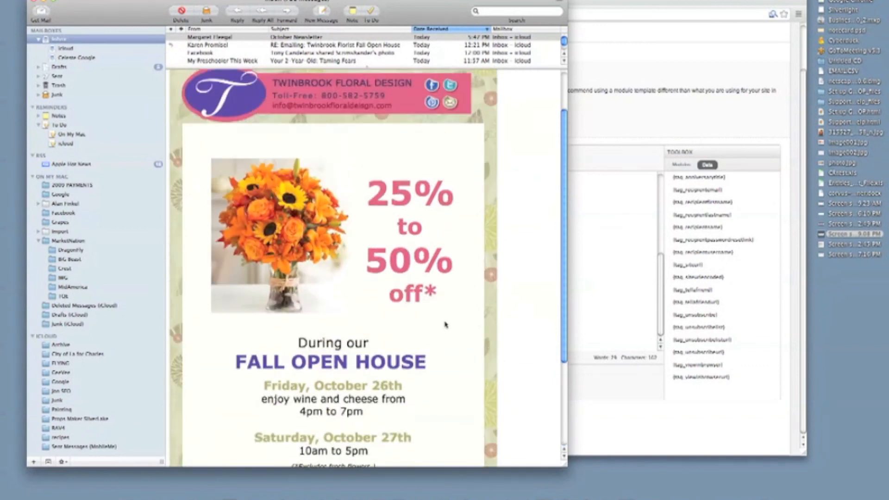
pyautogui.scroll(-5, 443, 322)
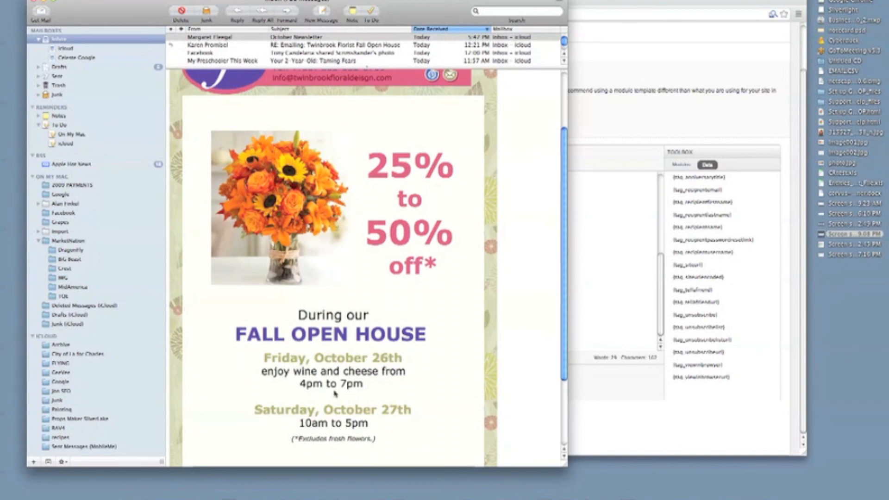
pyautogui.scroll(3, 335, 393)
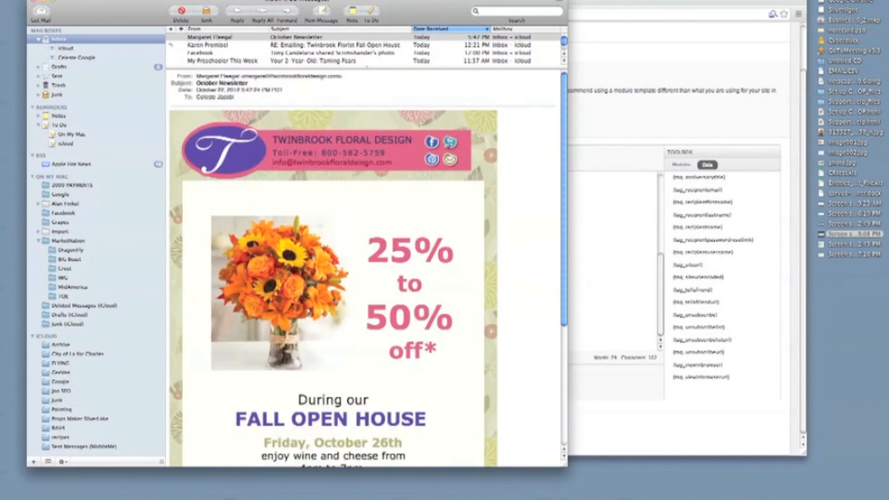
pyautogui.scroll(-2, 466, 306)
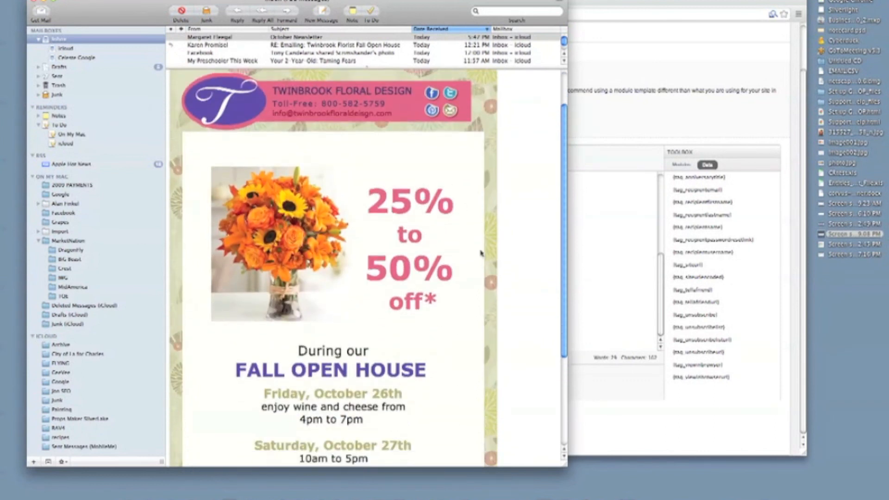
pyautogui.click(44, 1)
pyautogui.click(435, 30)
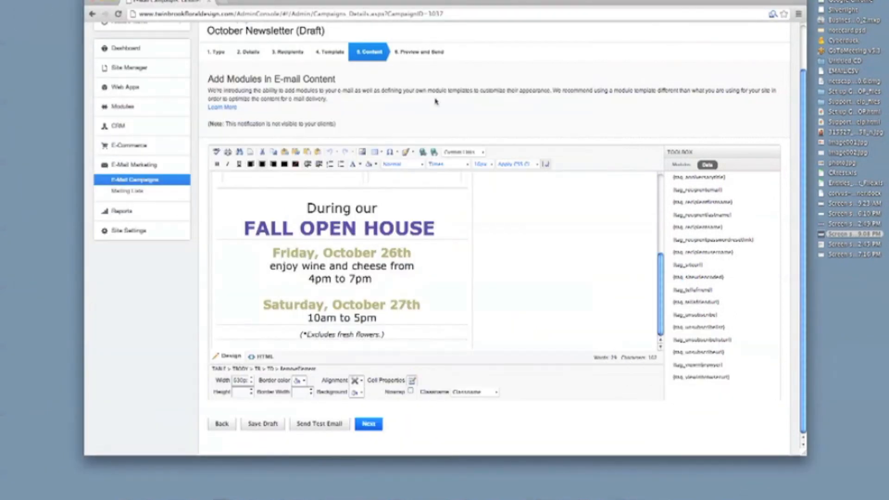
# Review the newsletter body in the content editor and open the campaign's Details to check the delivery and sender settings.
pyautogui.scroll(6, 454, 263)
pyautogui.scroll(-3, 530, 268)
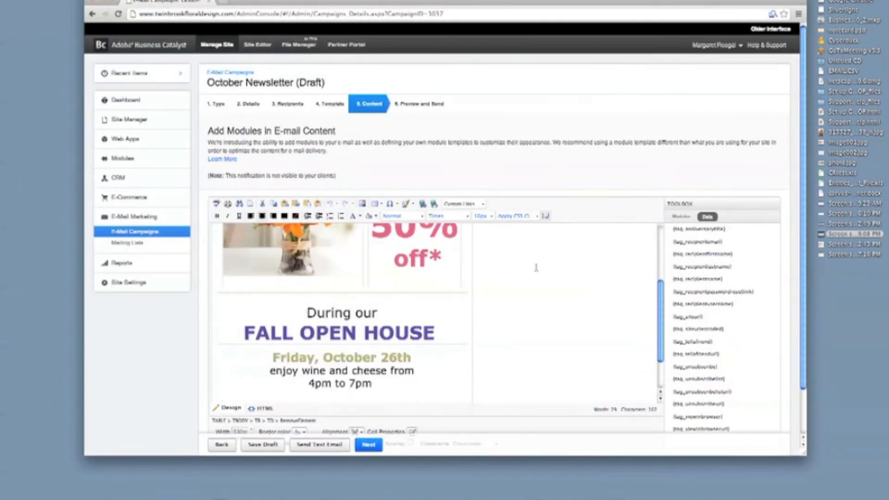
pyautogui.scroll(-4, 609, 197)
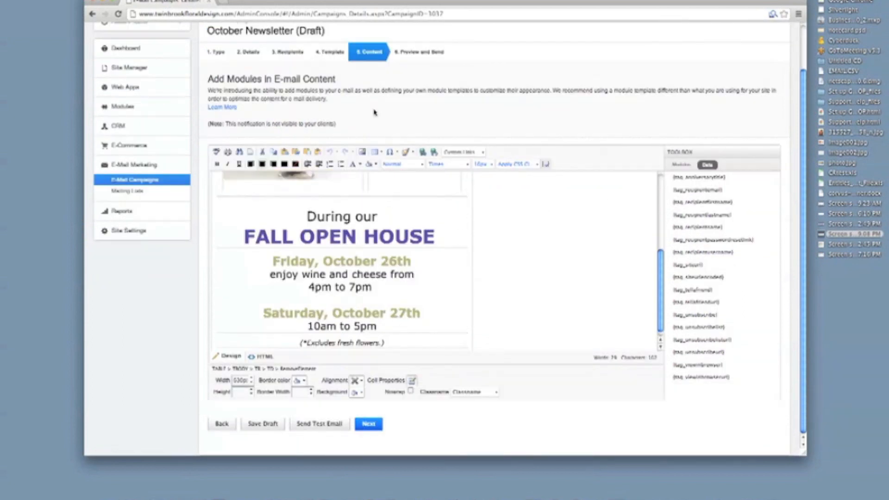
pyautogui.scroll(3, 374, 113)
pyautogui.scroll(-1, 521, 298)
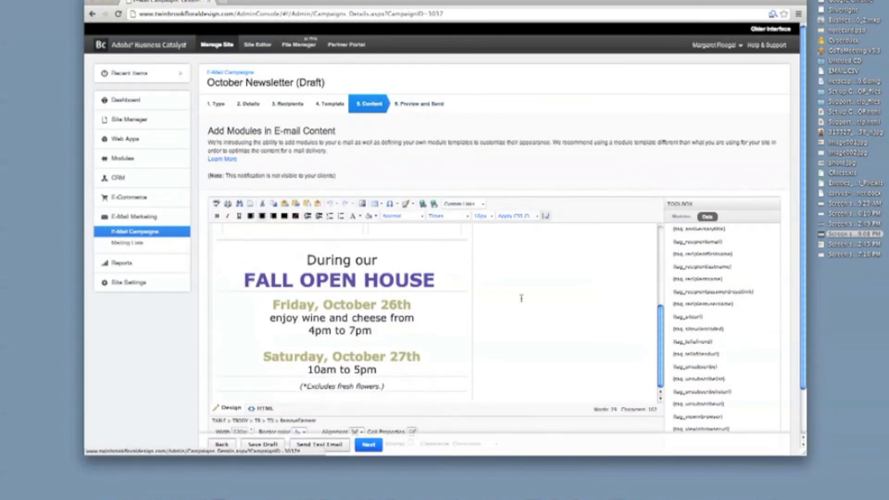
pyautogui.scroll(-3, 486, 181)
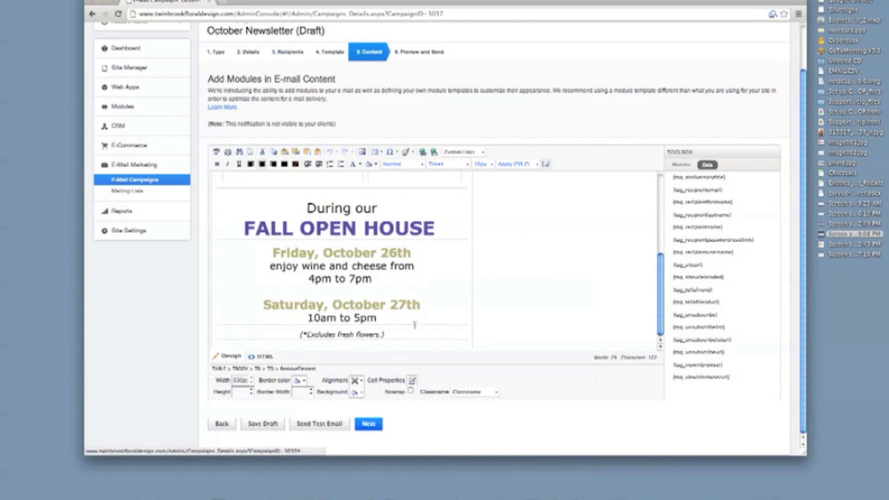
pyautogui.click(249, 52)
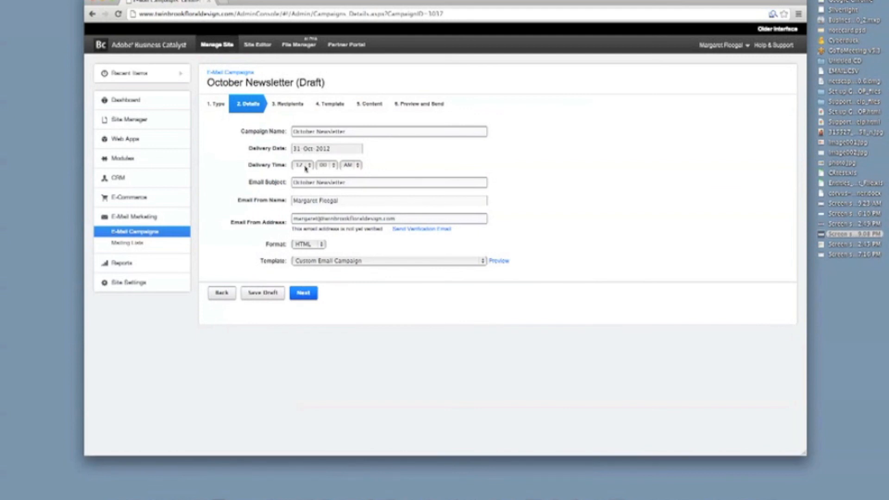
# Open the campaign's Preview and Send stage and check the newsletter preview from header to footer.
pyautogui.click(406, 104)
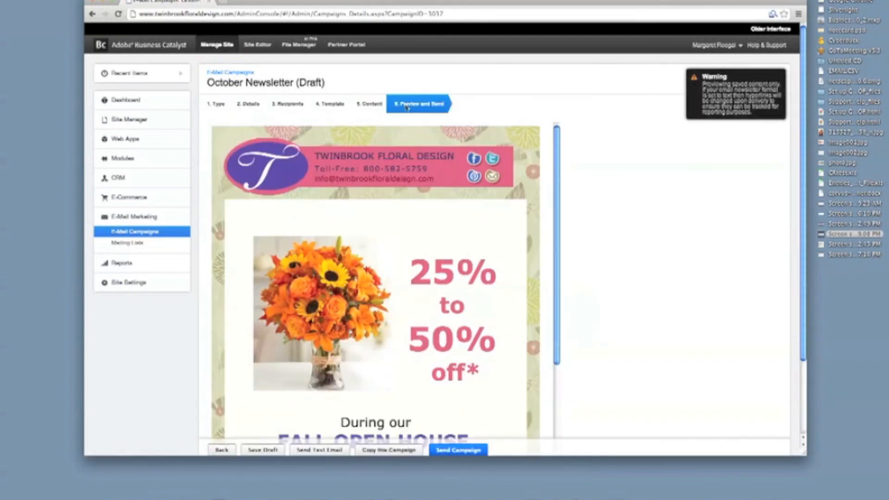
pyautogui.scroll(-5, 490, 209)
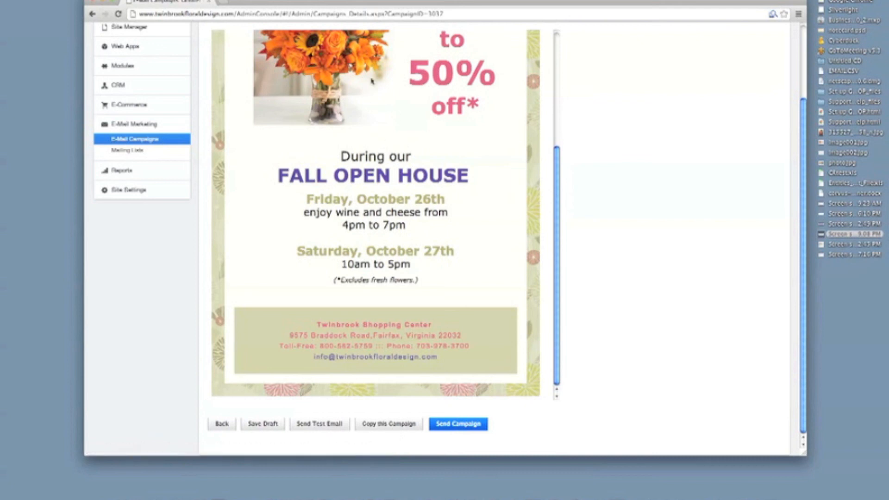
pyautogui.scroll(10, 406, 239)
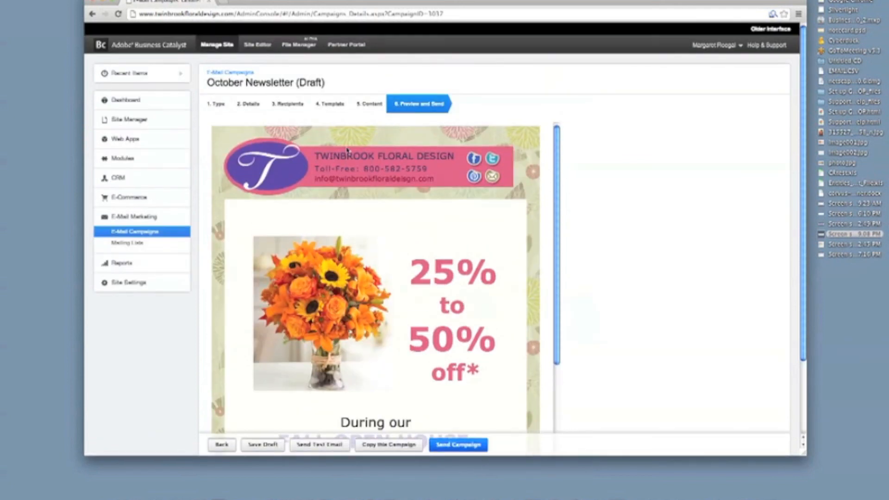
# Look over the newsletter preview again, including the discount offer, the Fall Open House dates and the footer contact block.
pyautogui.scroll(-4, 387, 126)
pyautogui.scroll(3, 387, 176)
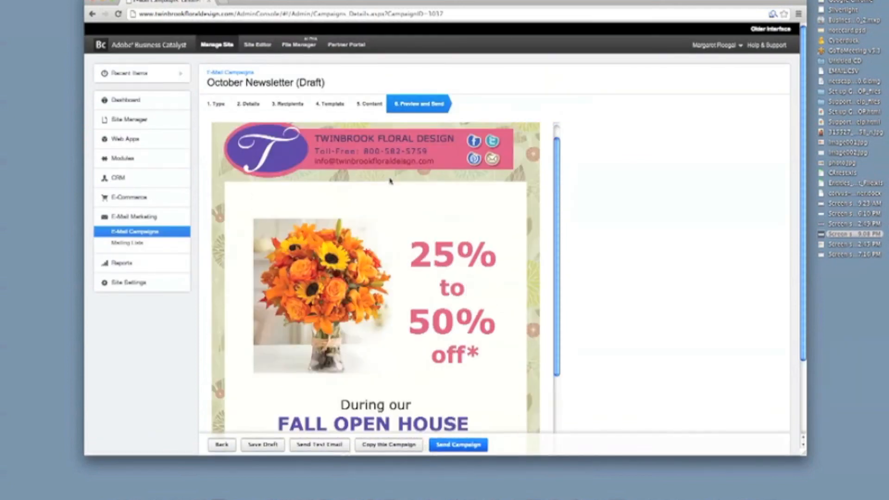
pyautogui.scroll(-3, 405, 351)
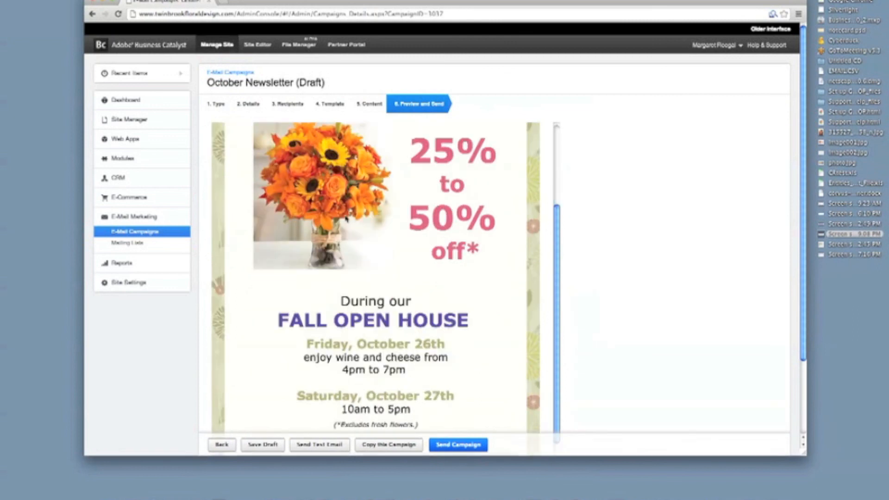
pyautogui.scroll(-3, 367, 192)
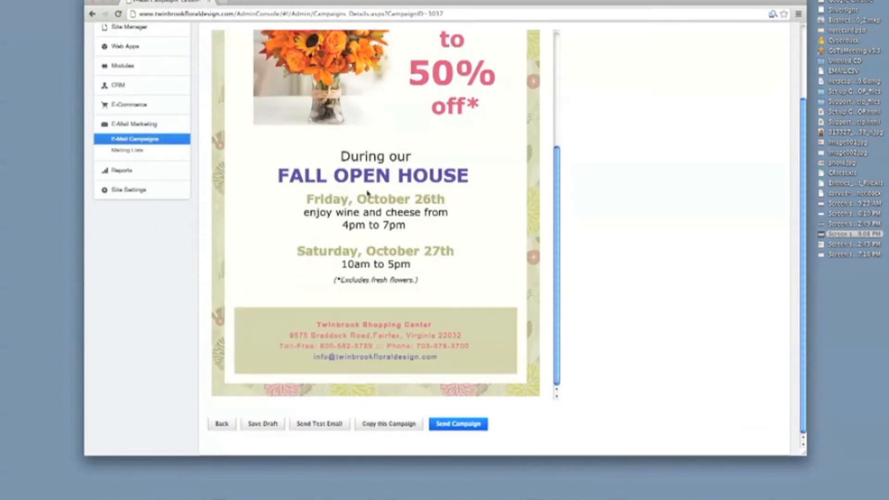
pyautogui.scroll(8, 367, 192)
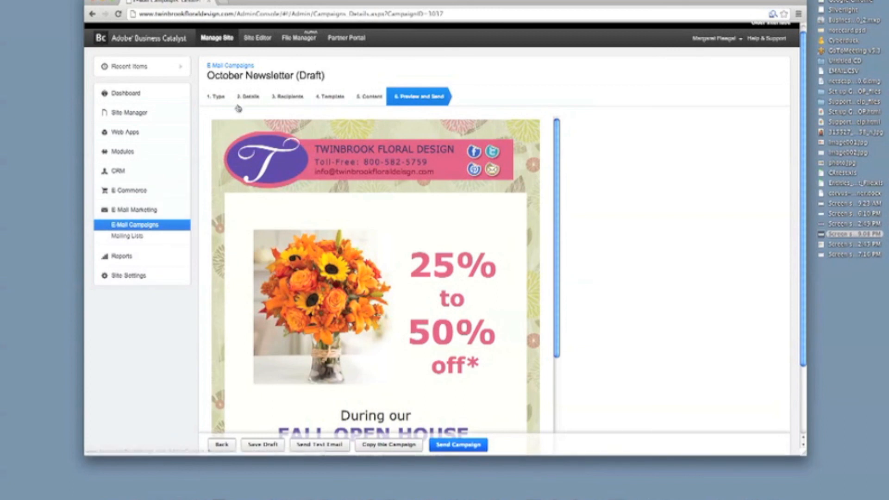
# Return to the campaign's Content stage and review the Fall Open House text in the newsletter editor.
pyautogui.click(360, 96)
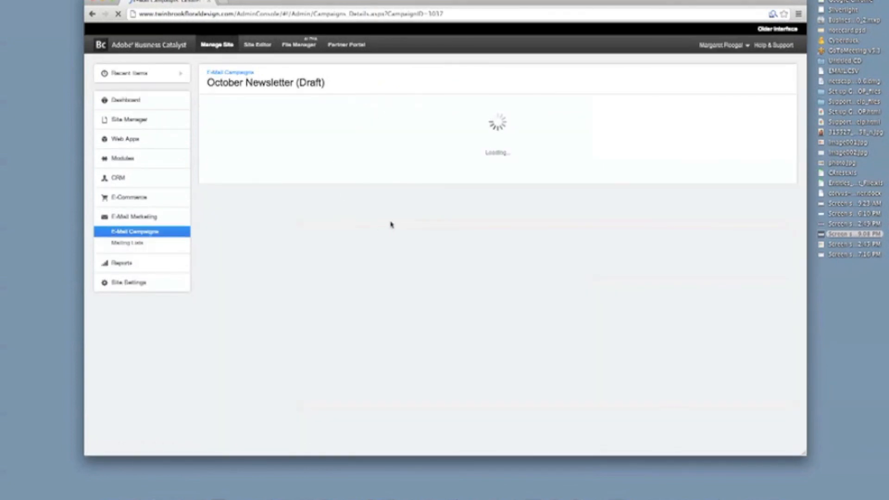
pyautogui.scroll(-10, 357, 285)
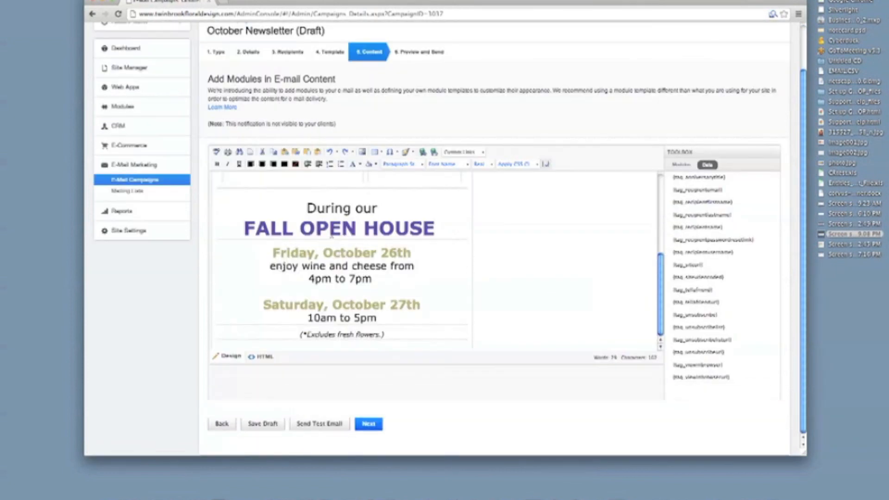
pyautogui.scroll(5, 331, 236)
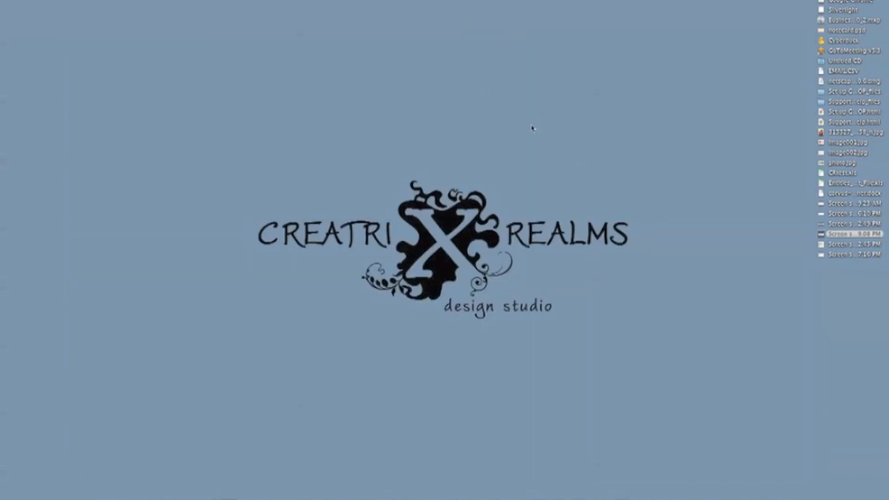
pyautogui.click(709, 487)
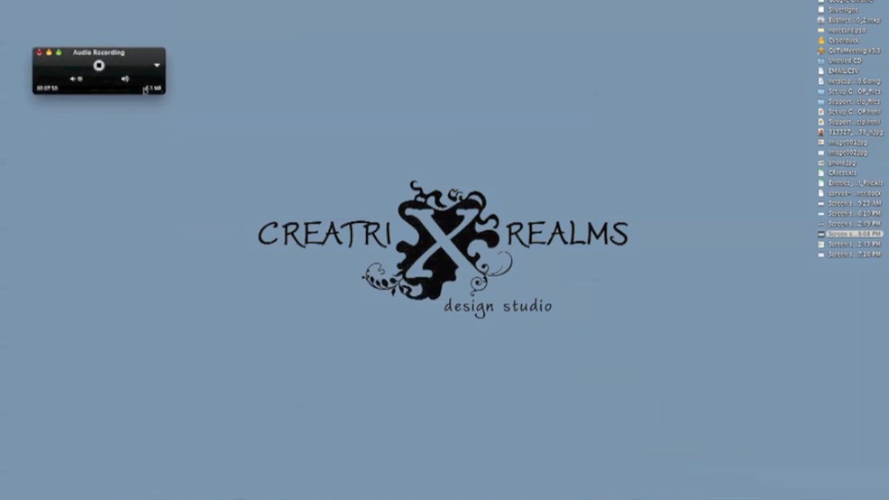